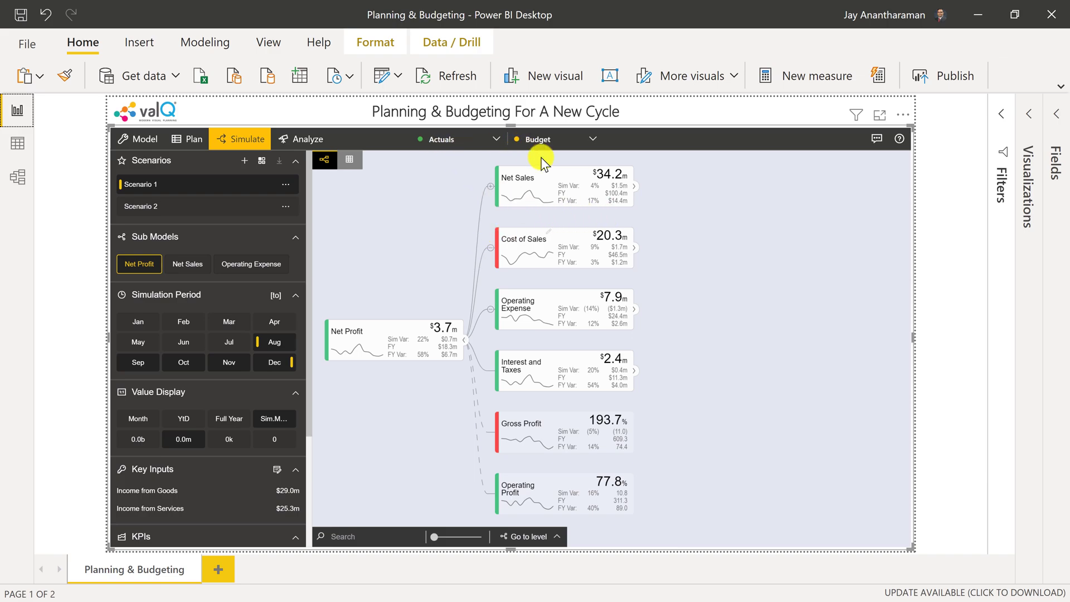
Step: Expand Net Sales to reveal Gross Sales ($84.0m) and Discounts and Commissions ($49.8m)
{"action": "left_click", "coordinate": [638, 190]}
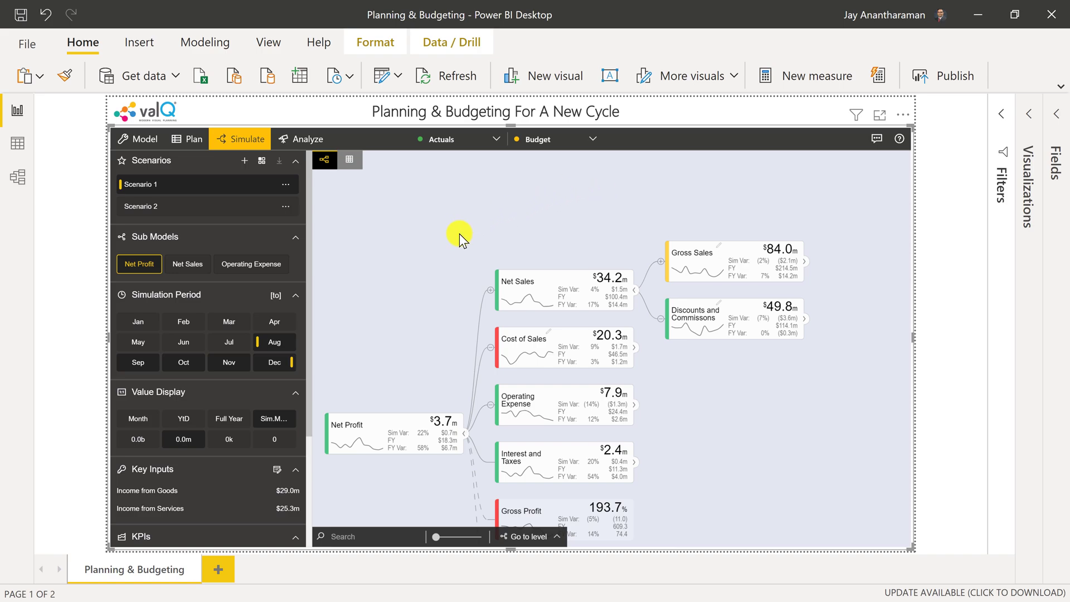
{"action": "left_click", "coordinate": [18, 143]}
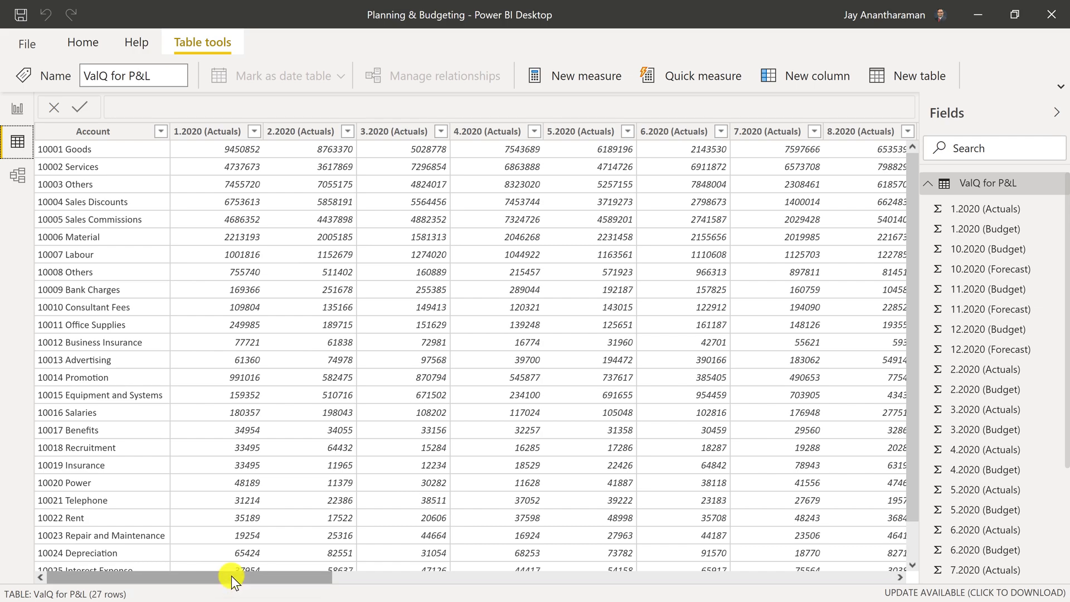
{"action": "left_click_drag", "start_coordinate": [232, 576], "coordinate": [304, 567]}
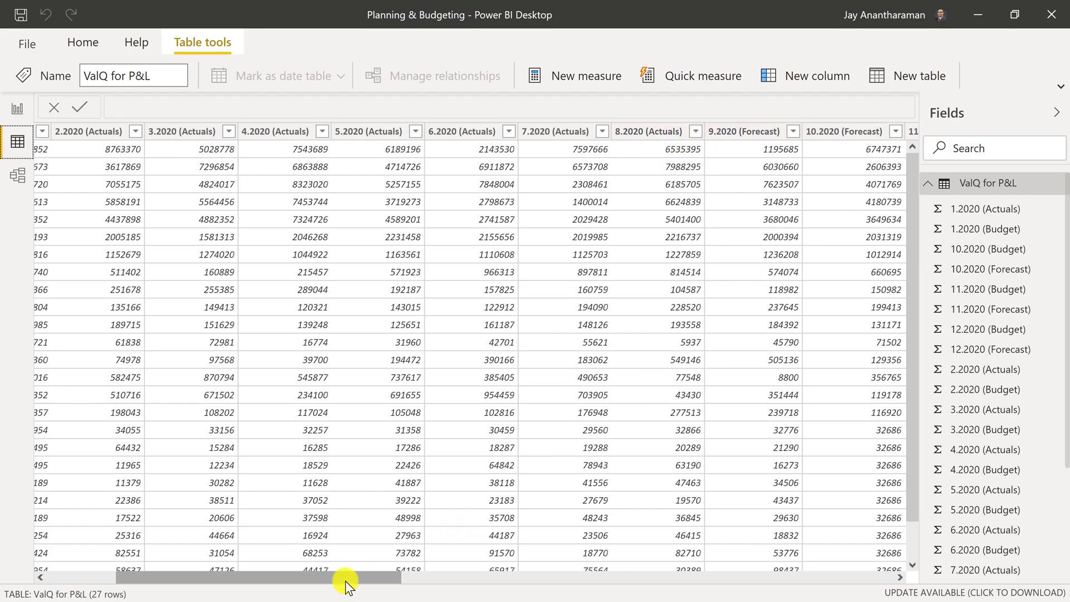
{"action": "left_click_drag", "start_coordinate": [346, 581], "coordinate": [512, 581]}
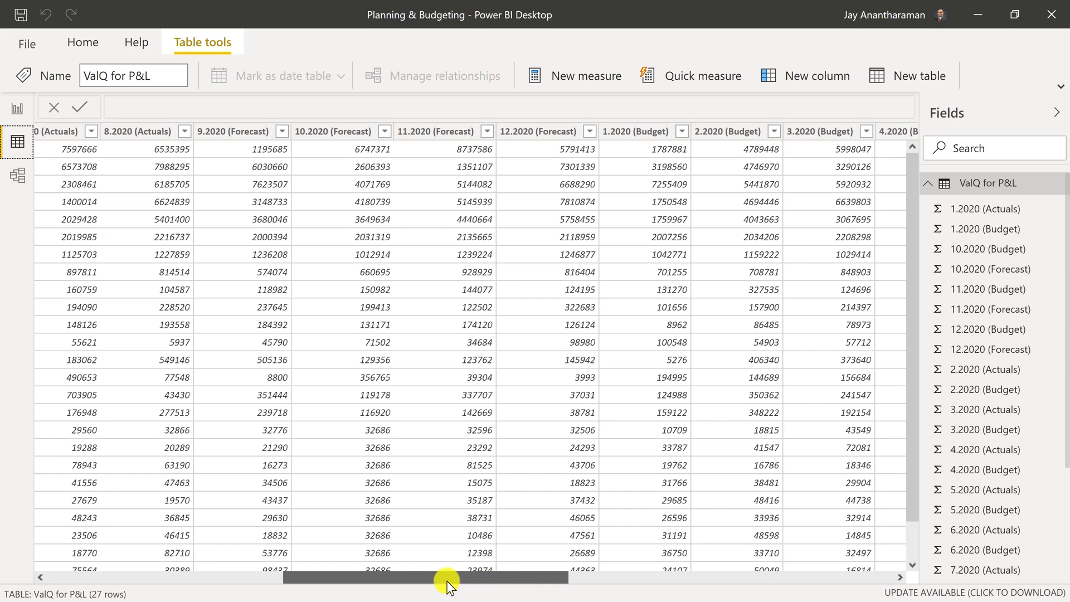
{"action": "left_click_drag", "start_coordinate": [449, 586], "coordinate": [89, 578]}
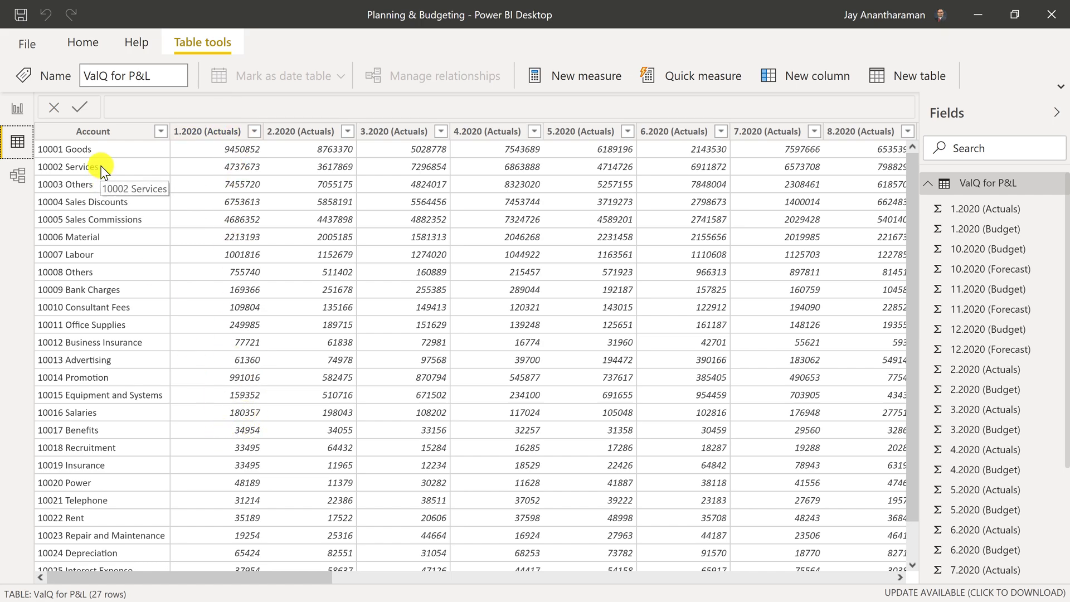
{"action": "left_click", "coordinate": [16, 124]}
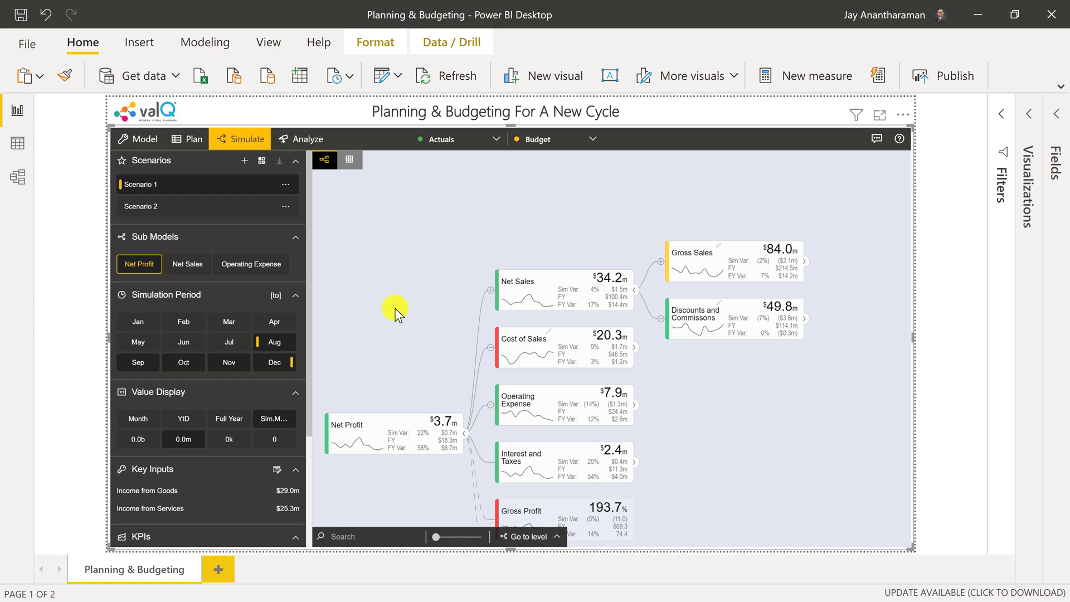
Step: Start a new planning series from Plan and lock the model
{"action": "scroll", "coordinate": [394, 307], "scroll_direction": "down", "scroll_amount": 2}
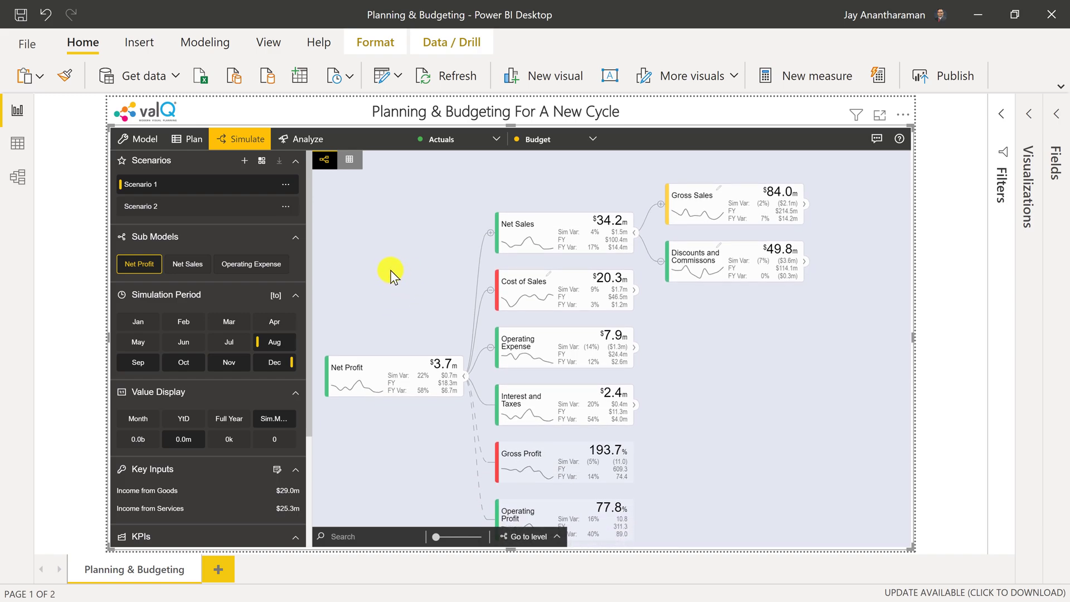
{"action": "left_click", "coordinate": [196, 143]}
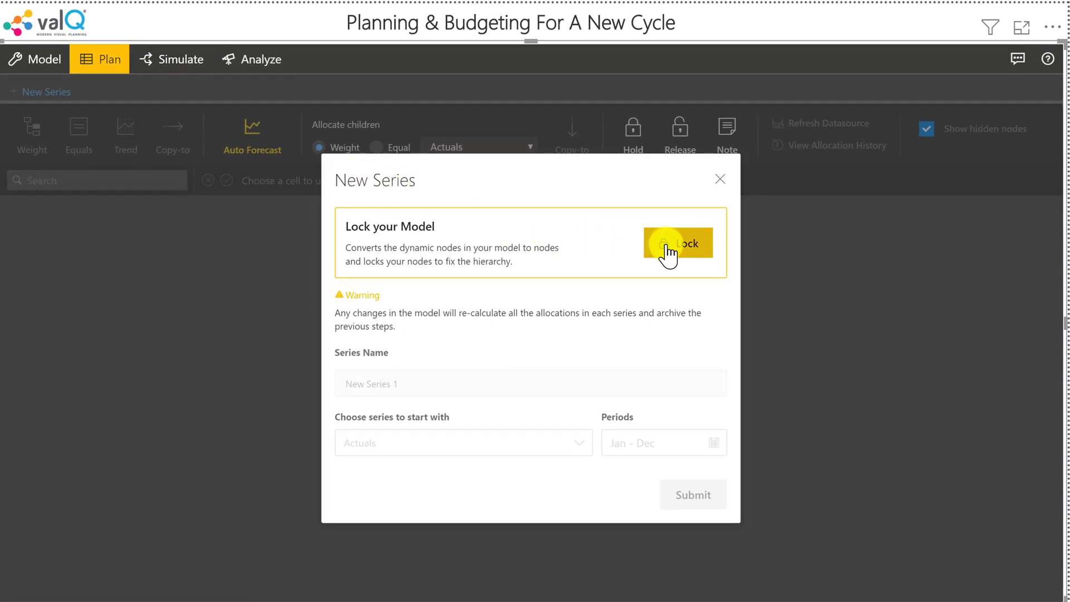
{"action": "left_click", "coordinate": [667, 249]}
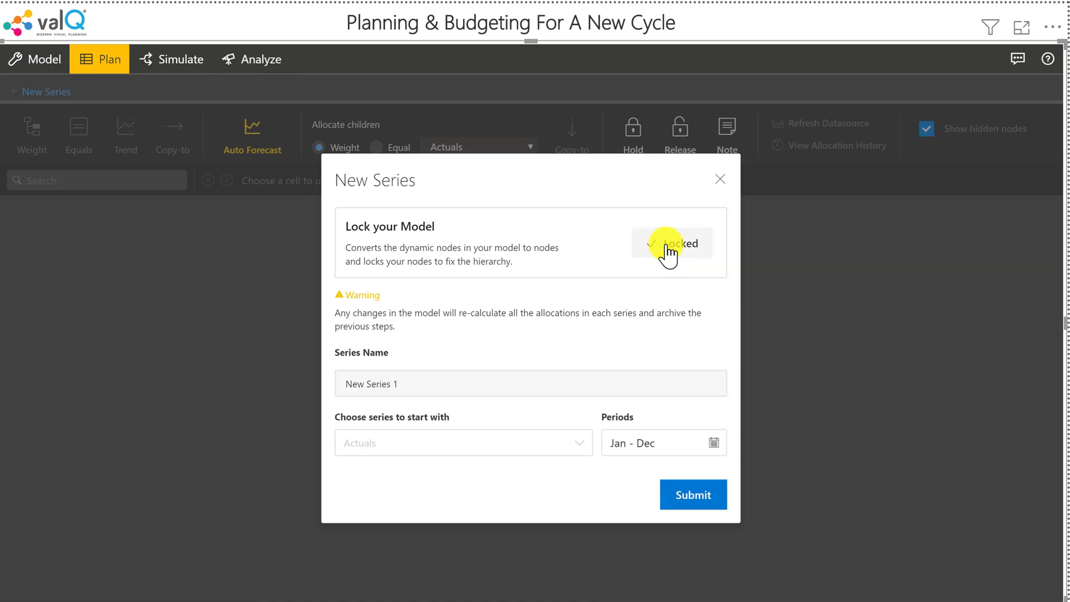
Step: Create series 'My Budget Baseline 2021' starting from Actuals for Jan–Dec
{"action": "left_click", "coordinate": [580, 444]}
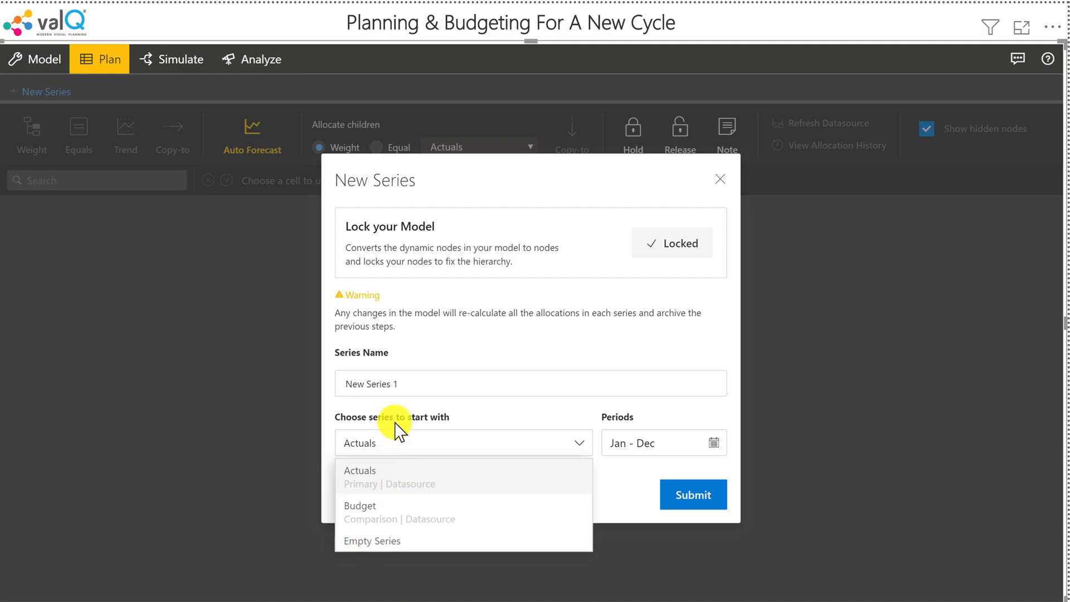
{"action": "left_click", "coordinate": [226, 369]}
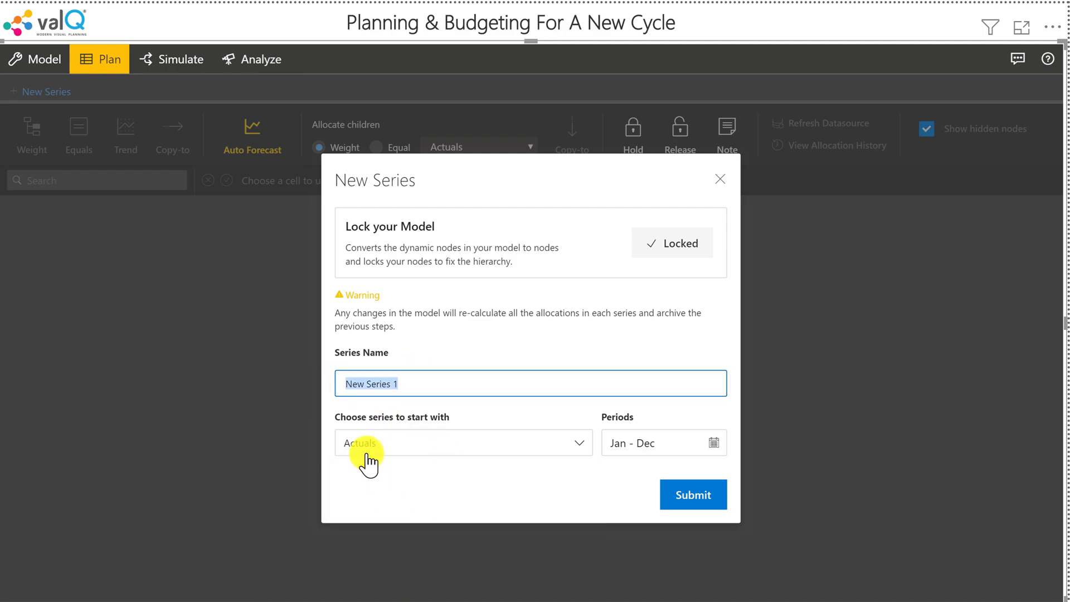
{"action": "type", "text": "M"}
{"action": "key", "text": "BackSpace"}
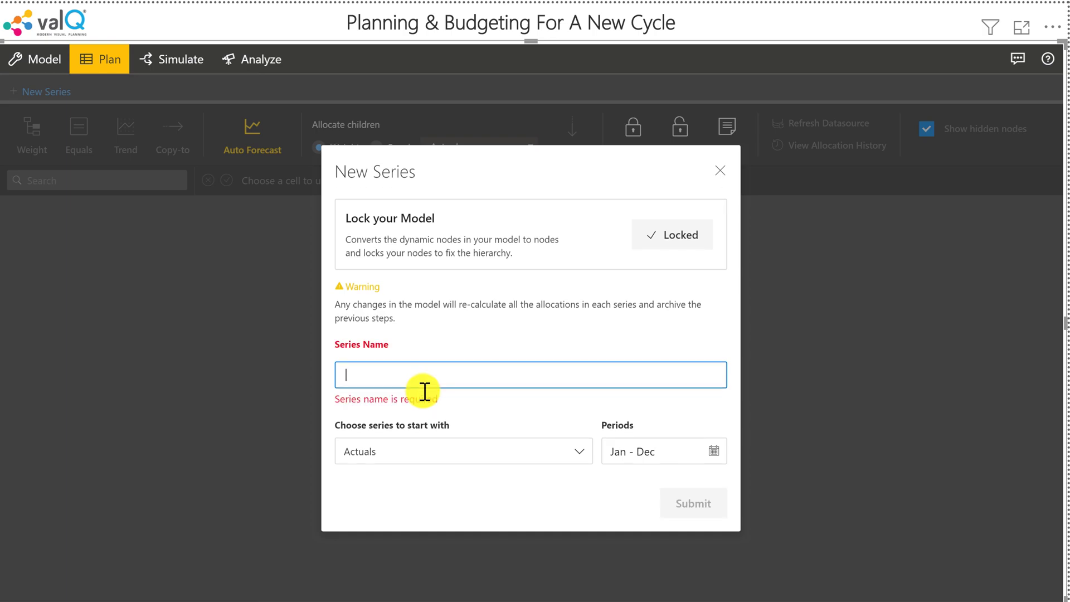
{"action": "type", "text": "M"}
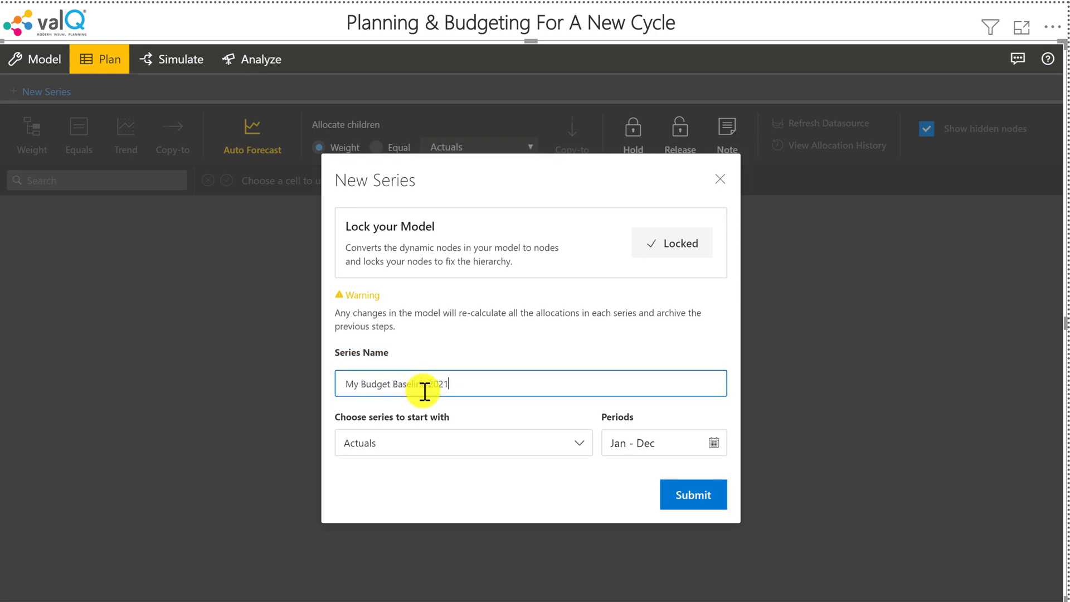
{"action": "type", "text": "y Budget Baseline 2021"}
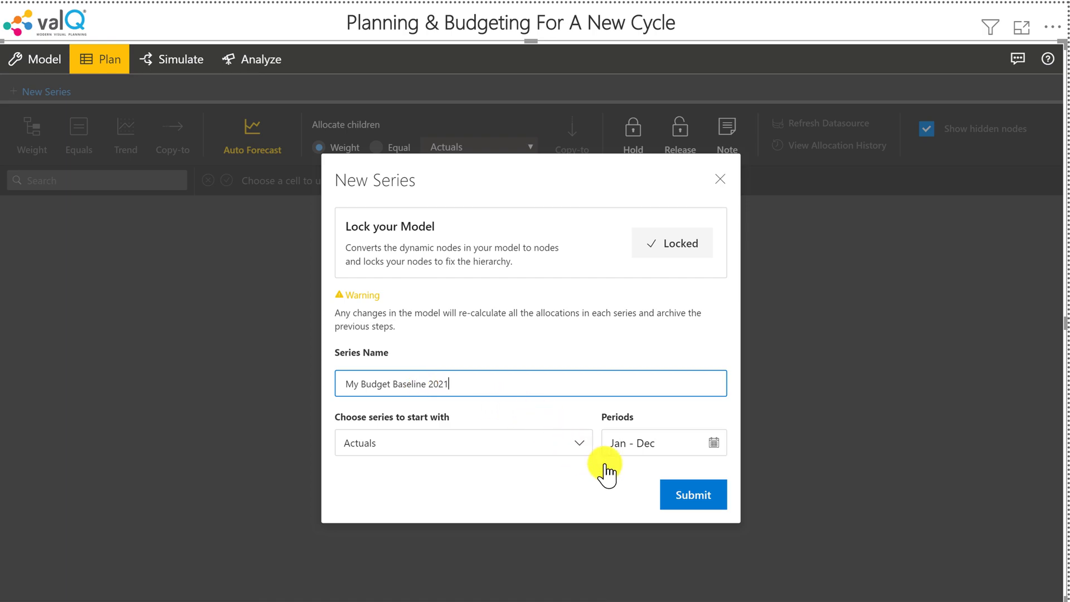
{"action": "left_click", "coordinate": [679, 503]}
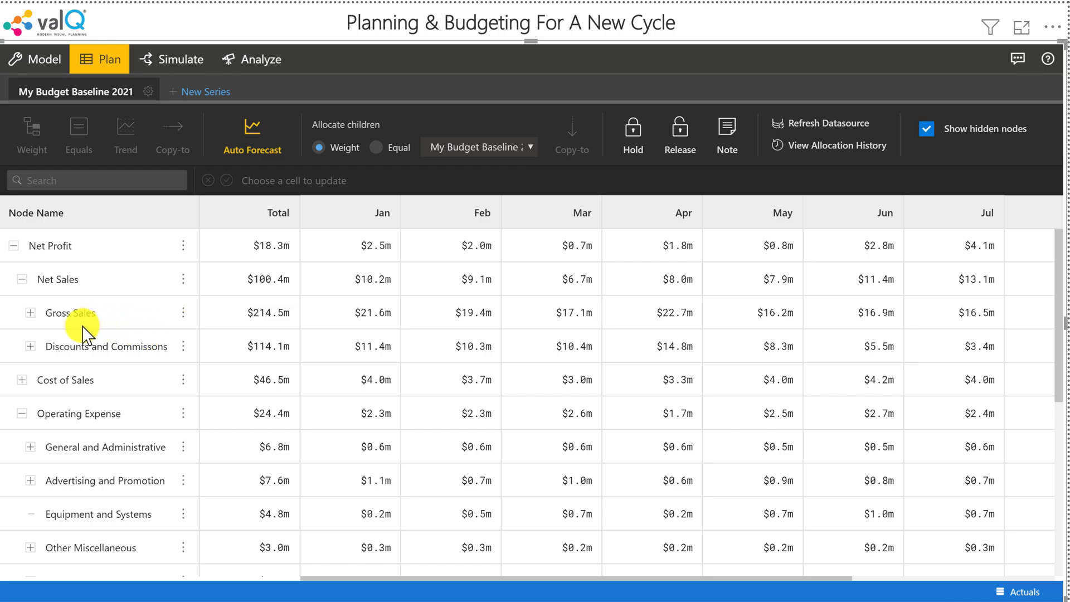
Step: Expand Gross Sales into Goods, Services and Others, and select the Goods total
{"action": "left_click", "coordinate": [31, 314]}
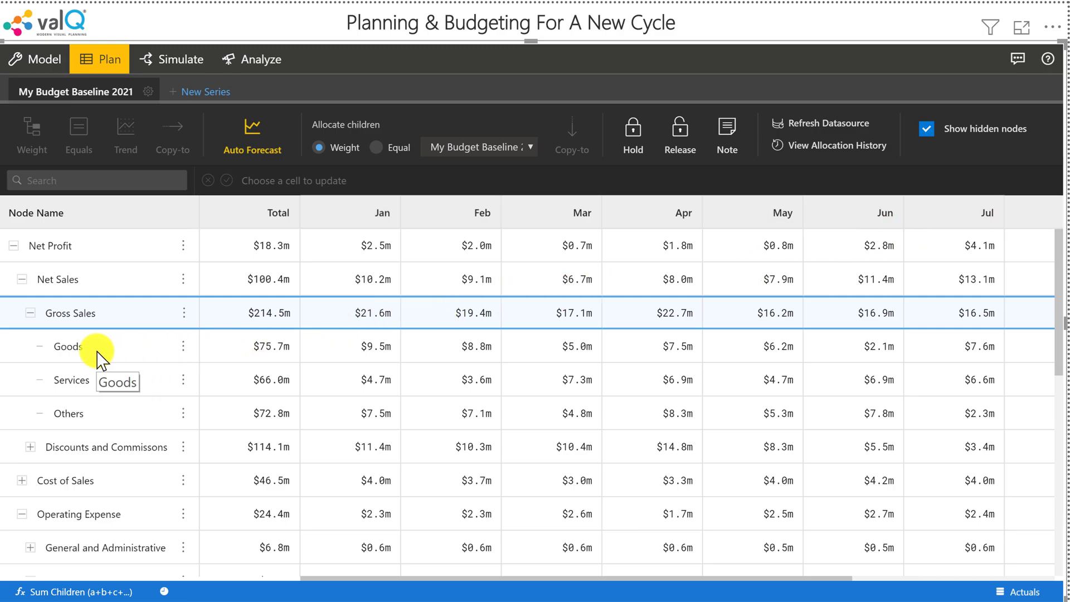
{"action": "left_click", "coordinate": [283, 352]}
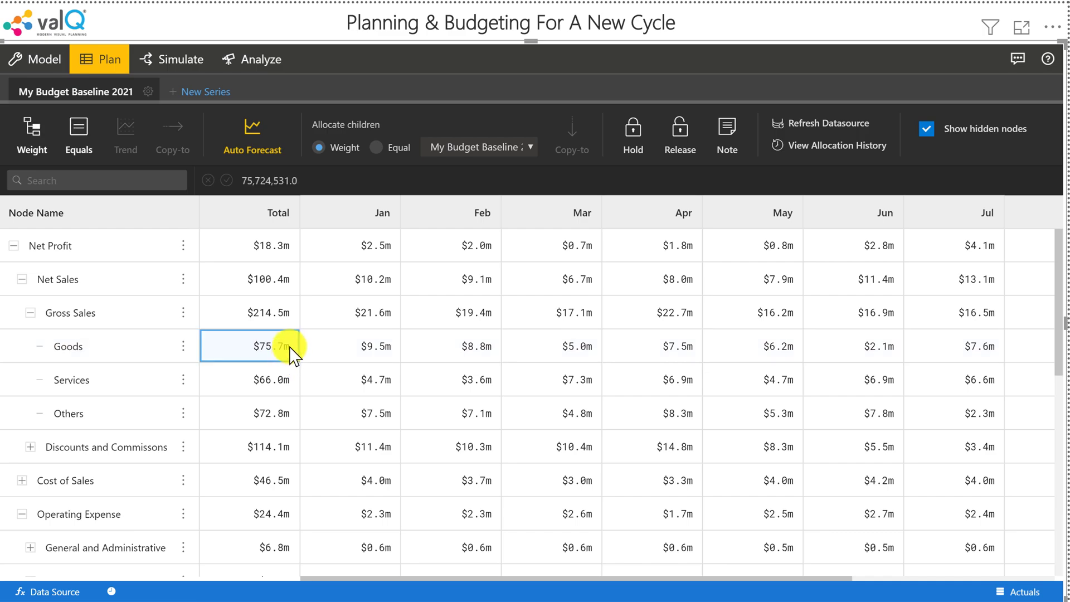
Step: Increase the Goods total by +10% to $83.3m, spread across months by weight
{"action": "double_click", "coordinate": [290, 350]}
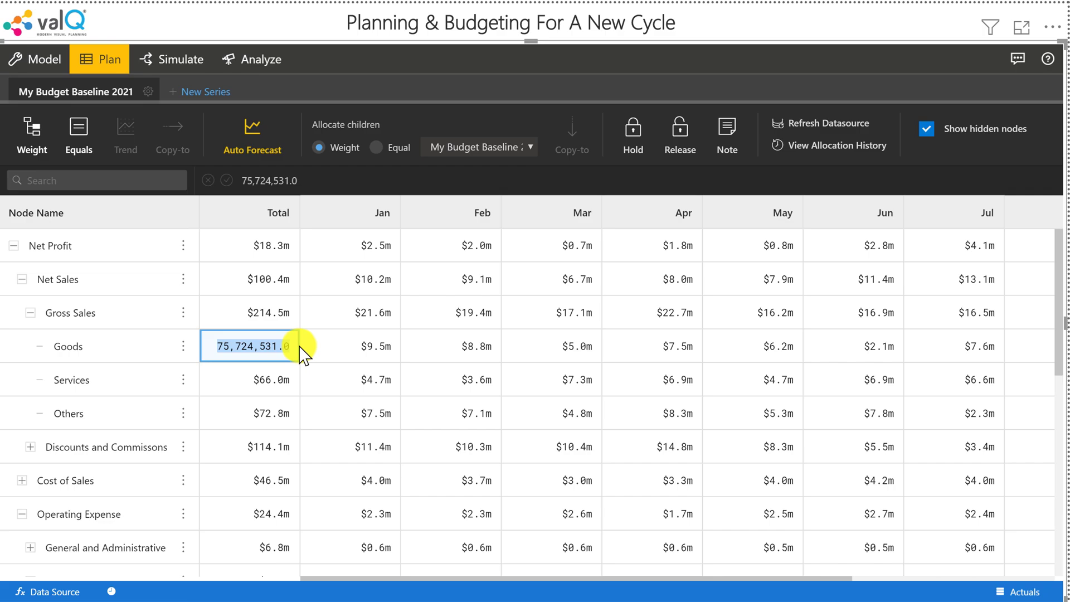
{"action": "left_click", "coordinate": [298, 347]}
{"action": "type", "text": "+"}
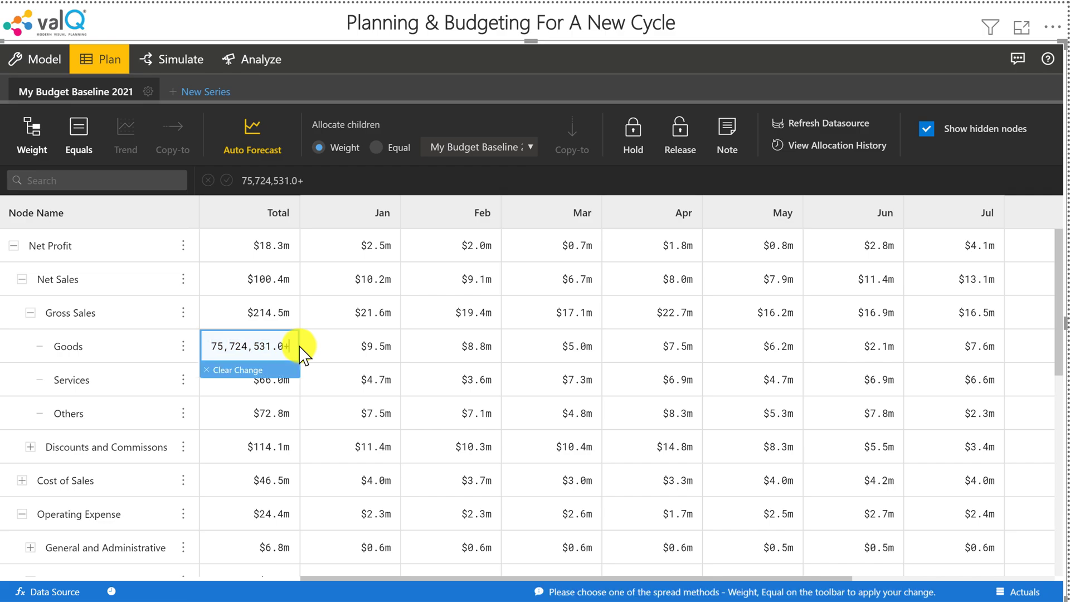
{"action": "type", "text": "10%"}
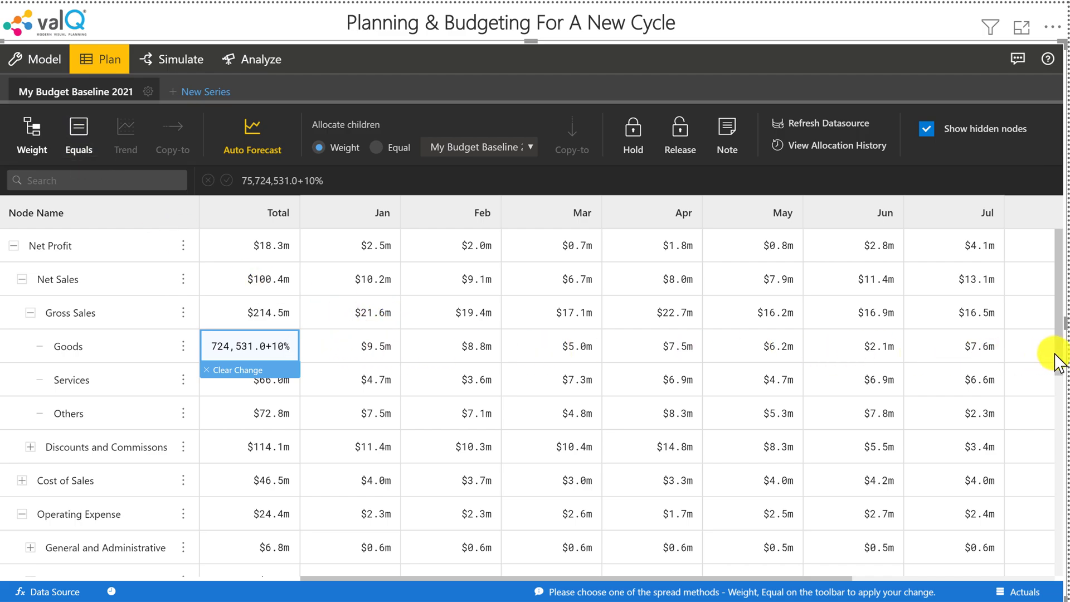
{"action": "left_click", "coordinate": [35, 134]}
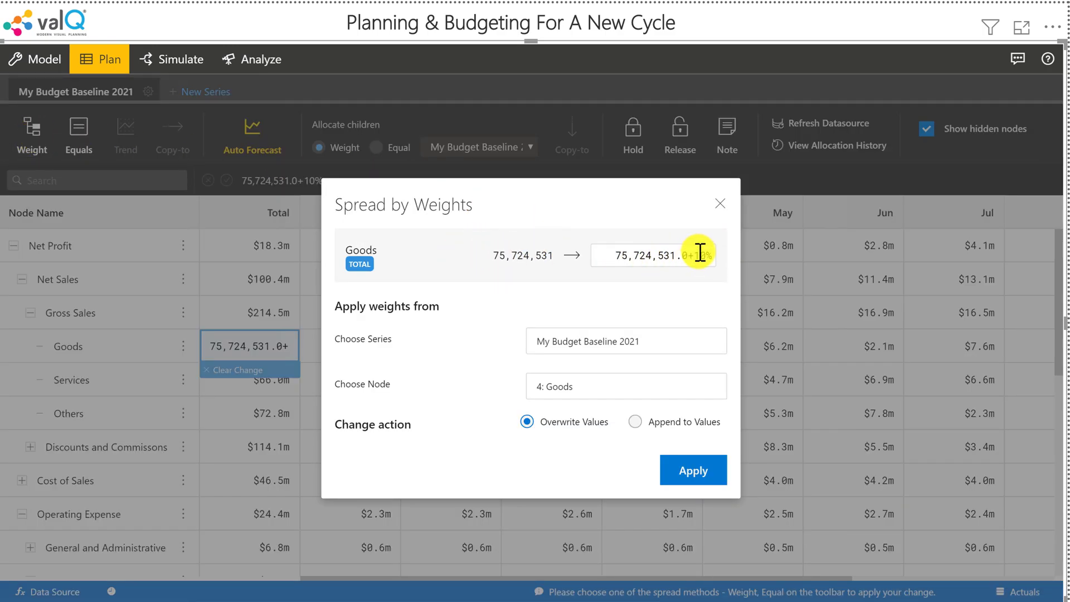
{"action": "left_click", "coordinate": [696, 475]}
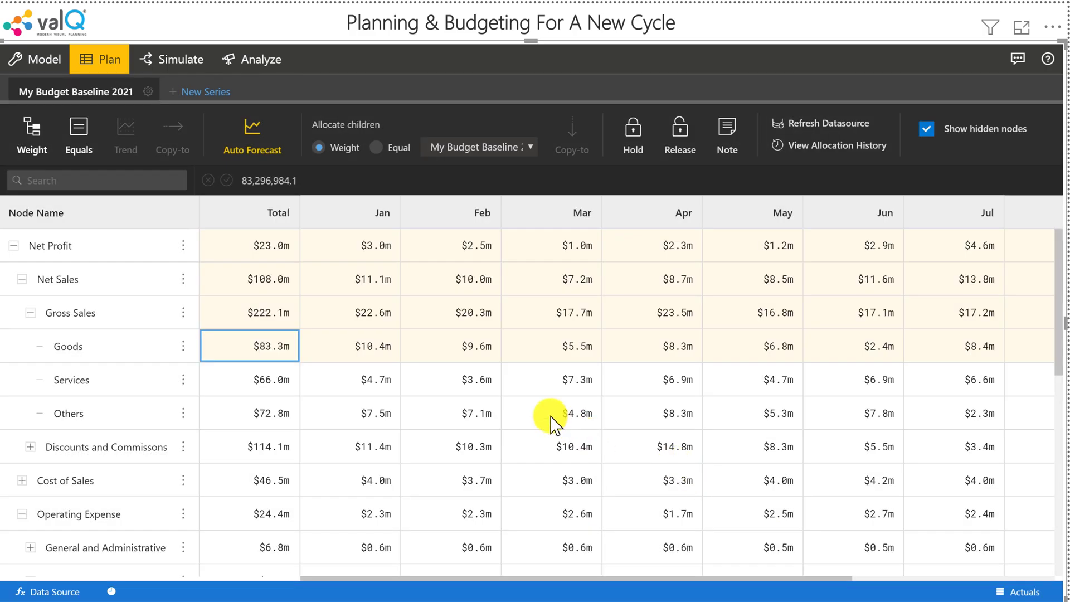
{"action": "mouse_move", "coordinate": [233, 362]}
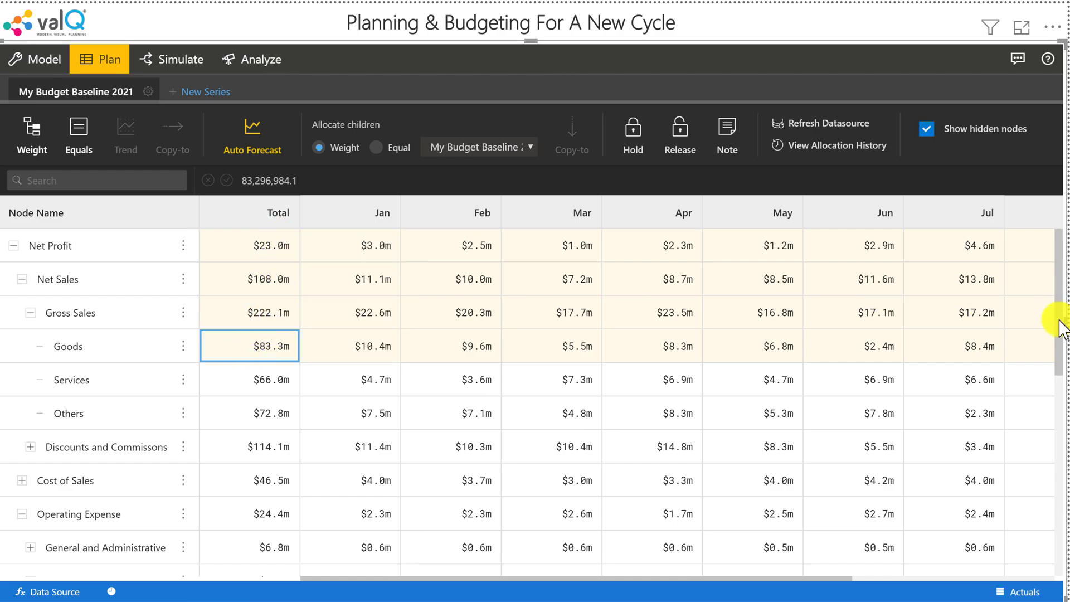
{"action": "left_click", "coordinate": [1058, 401]}
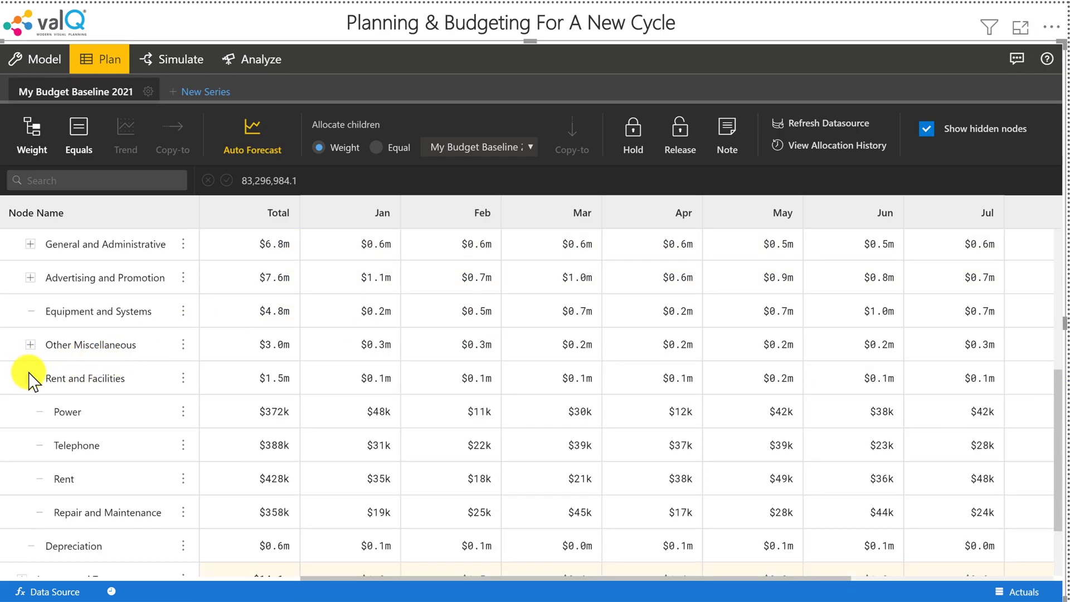
{"action": "left_click", "coordinate": [29, 379]}
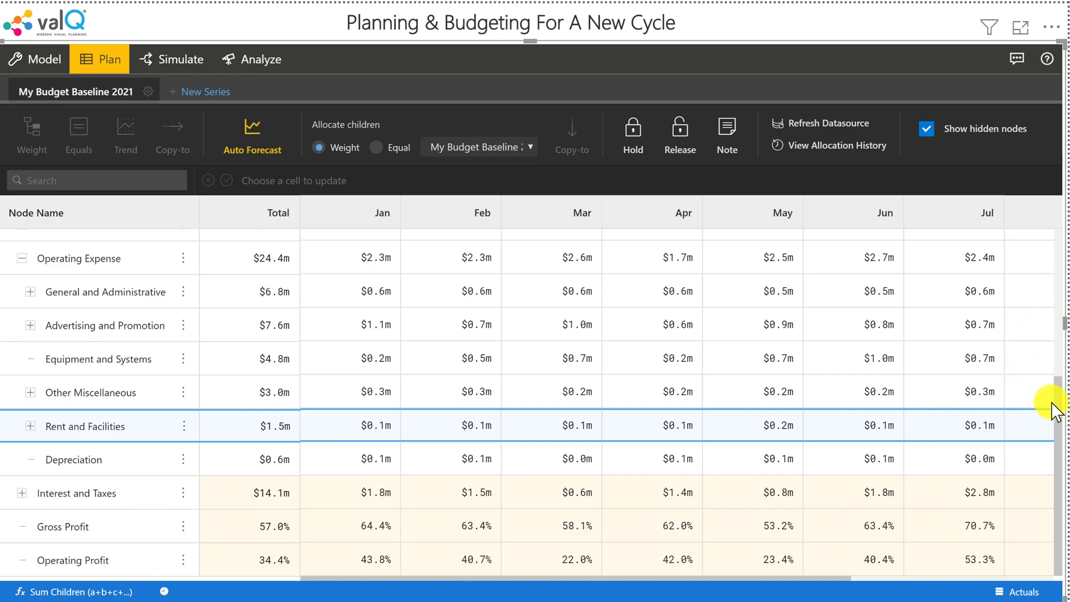
{"action": "scroll", "coordinate": [1062, 370], "scroll_direction": "up", "scroll_amount": 1}
{"action": "scroll", "coordinate": [1062, 370], "scroll_direction": "up", "scroll_amount": 5}
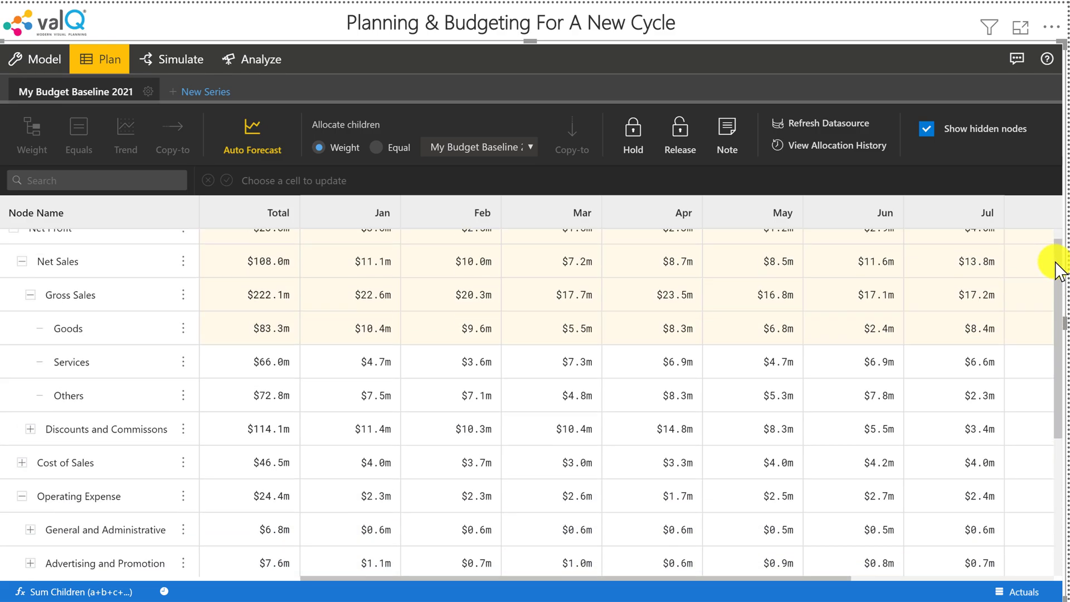
{"action": "mouse_move", "coordinate": [456, 361]}
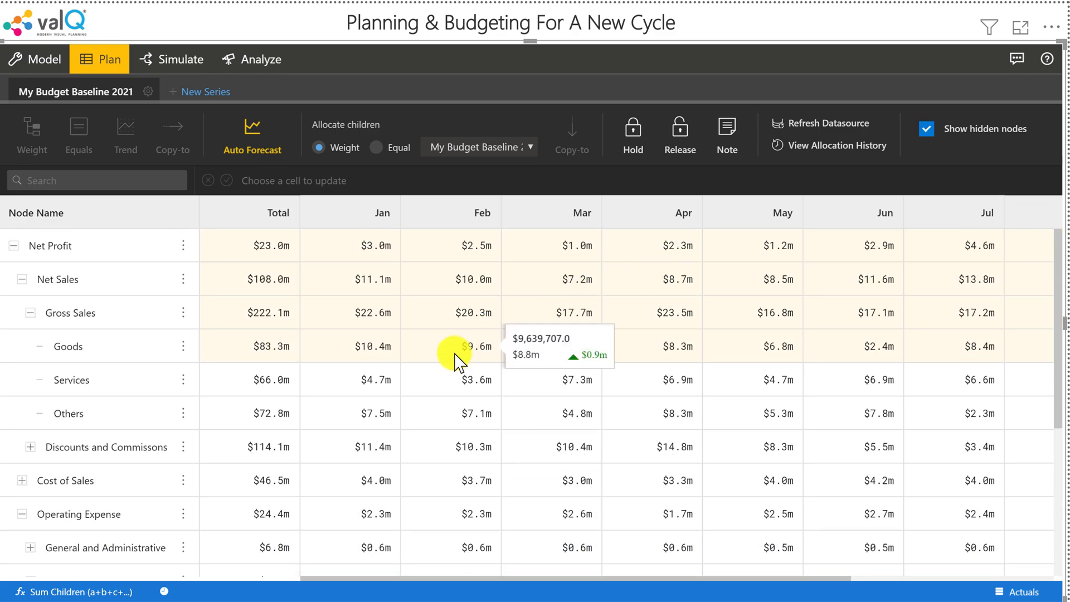
{"action": "mouse_move", "coordinate": [360, 354]}
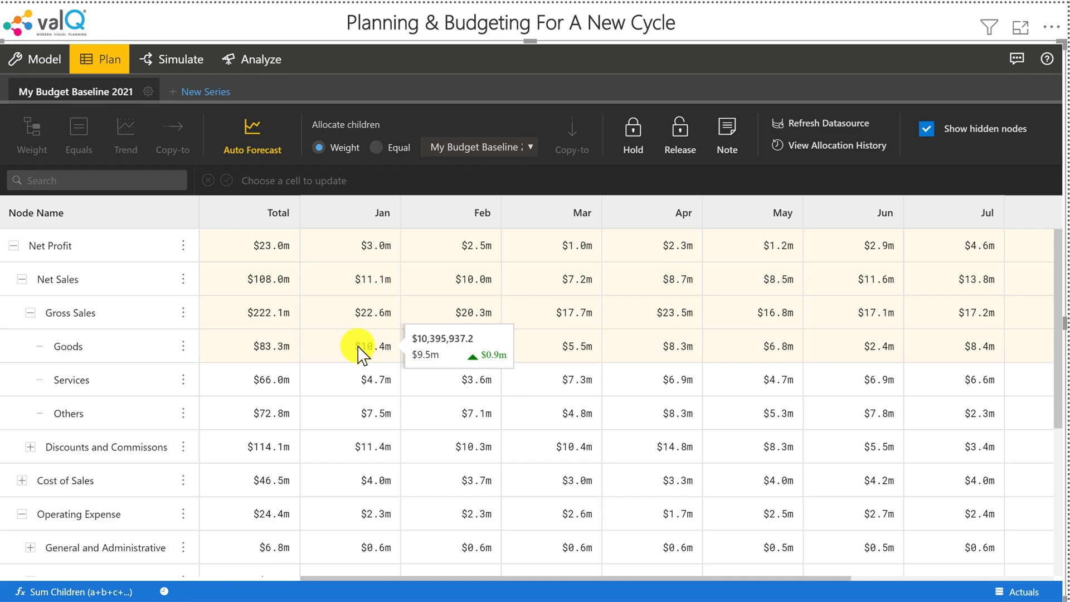
Step: Add 22M to the Services total, spread by weight, bringing it to $88.0m
{"action": "left_click", "coordinate": [274, 387]}
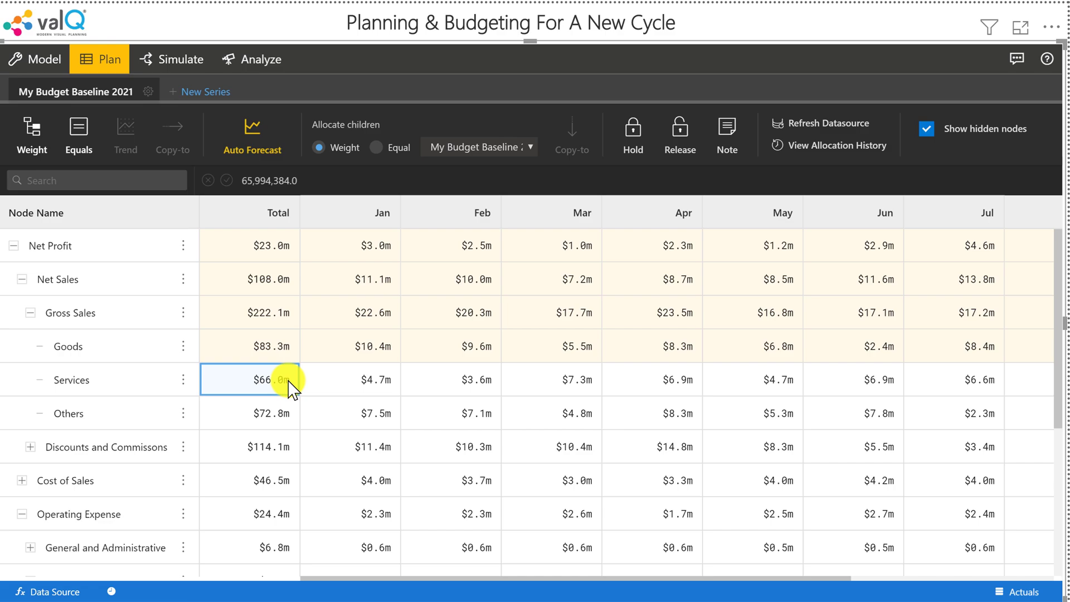
{"action": "double_click", "coordinate": [286, 382]}
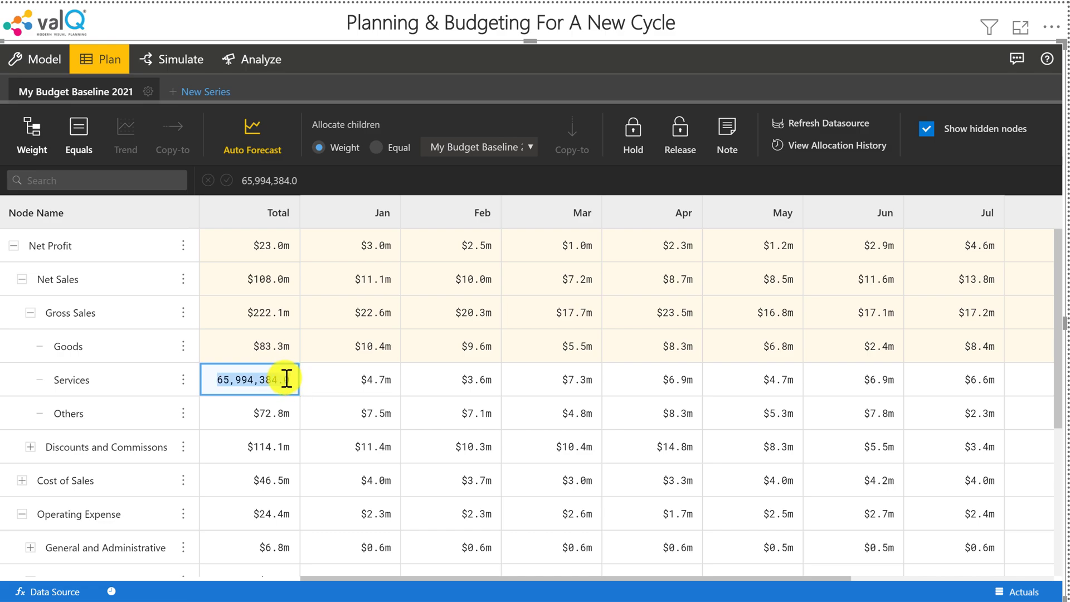
{"action": "left_click", "coordinate": [290, 379]}
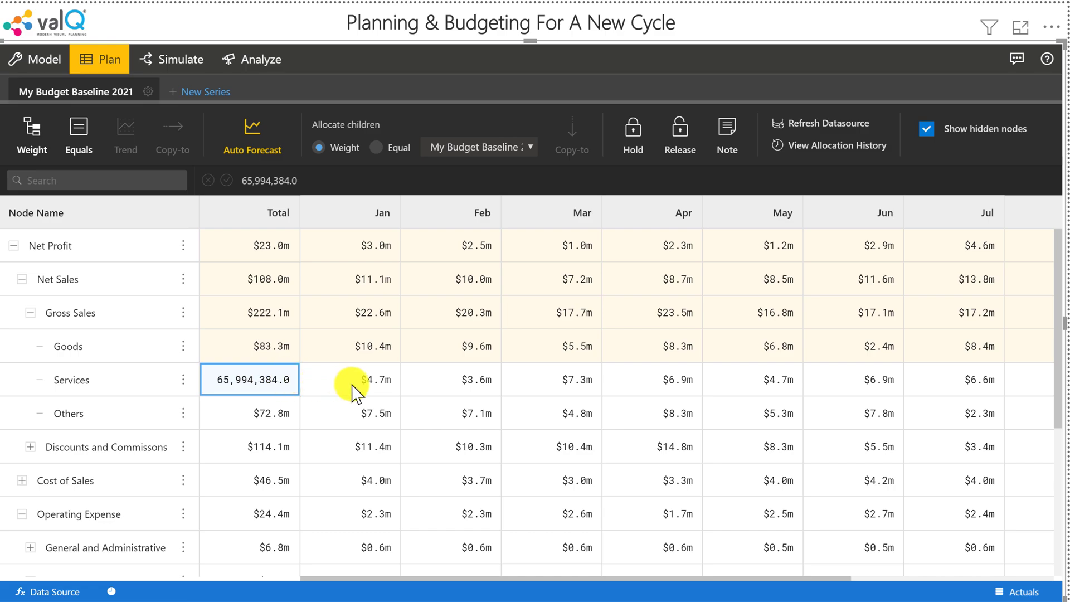
{"action": "type", "text": "+"}
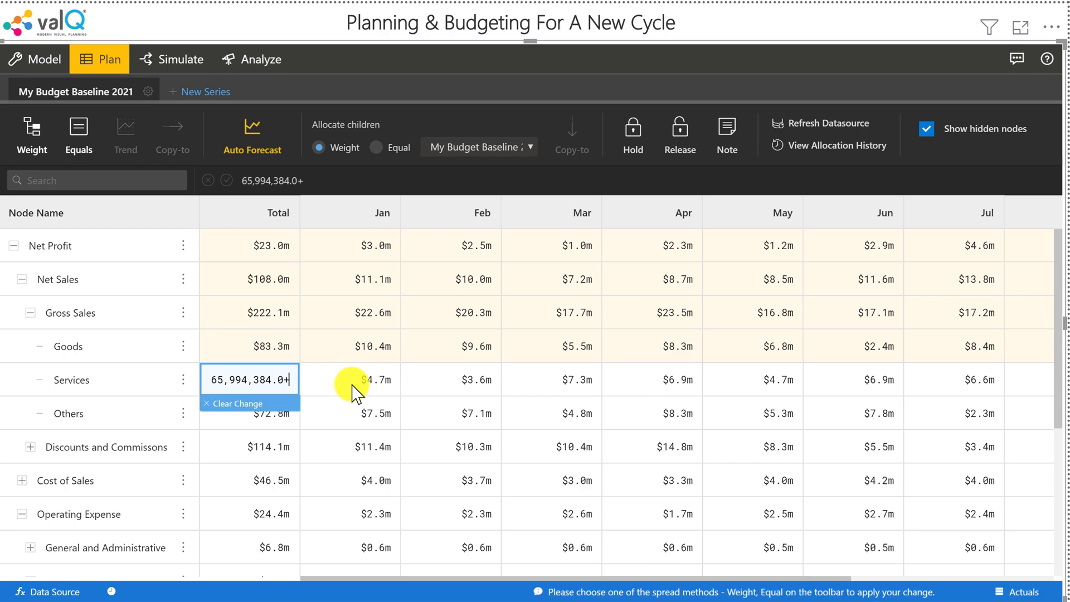
{"action": "type", "text": "22M"}
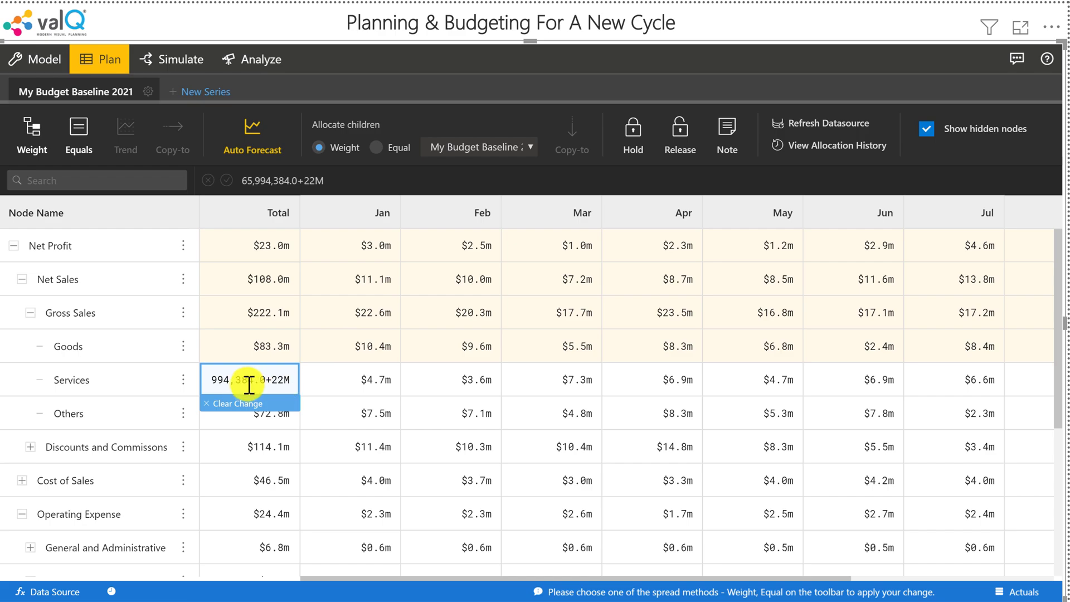
{"action": "left_click", "coordinate": [29, 137]}
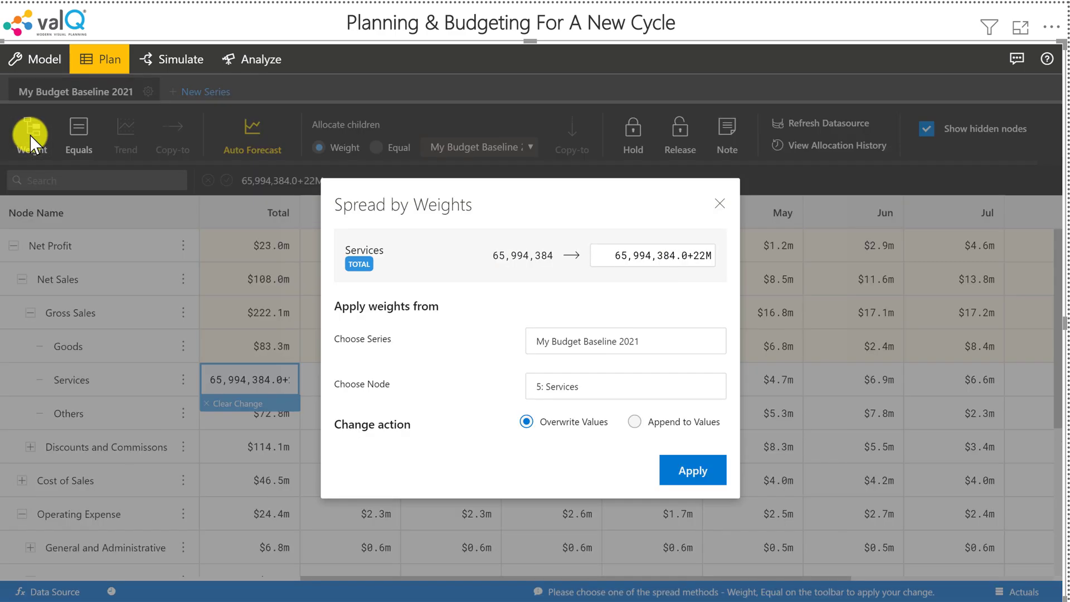
{"action": "left_click", "coordinate": [677, 470]}
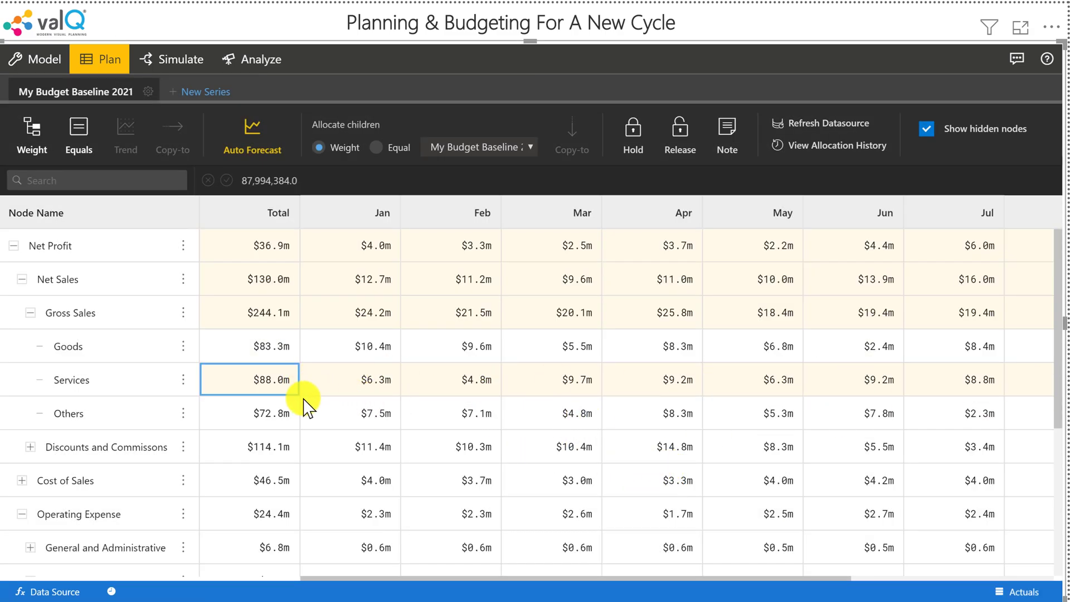
{"action": "left_click", "coordinate": [277, 427]}
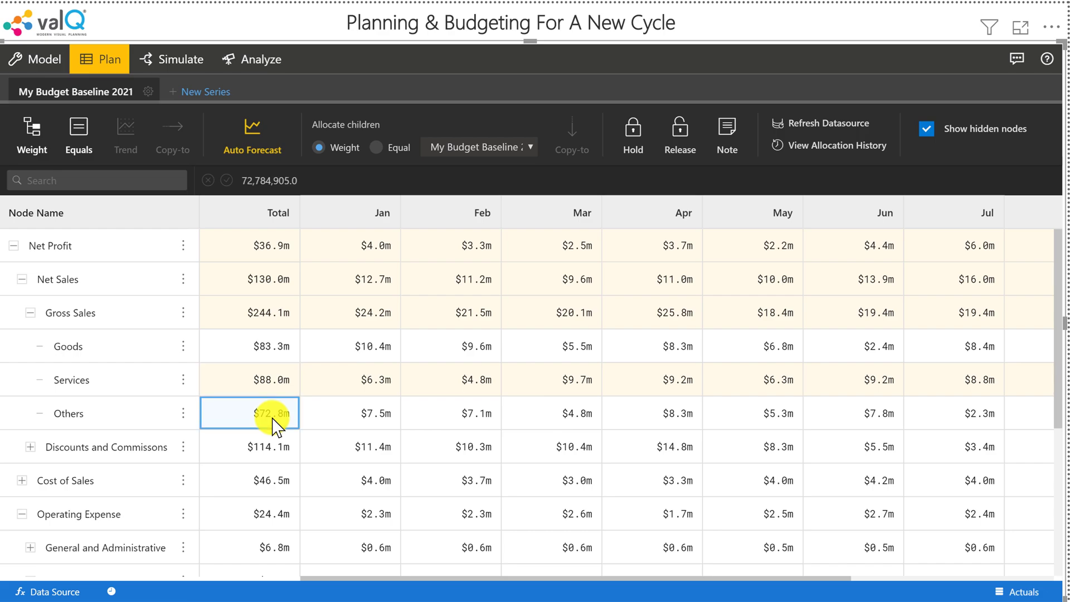
{"action": "double_click", "coordinate": [275, 425]}
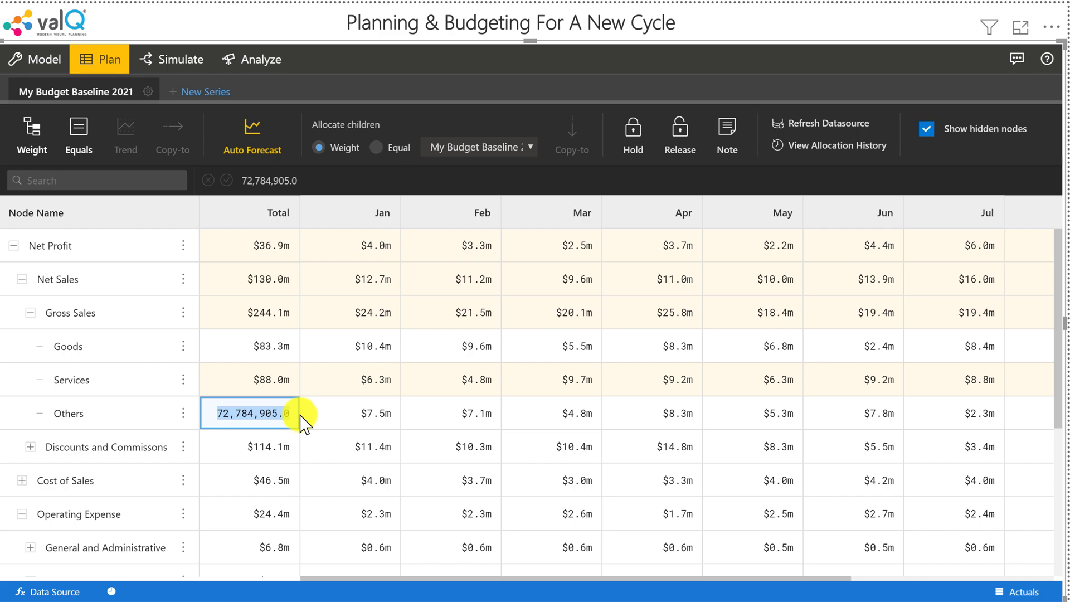
Step: Set the Others total to 84M, split equally at $7.0m per month
{"action": "type", "text": "84M"}
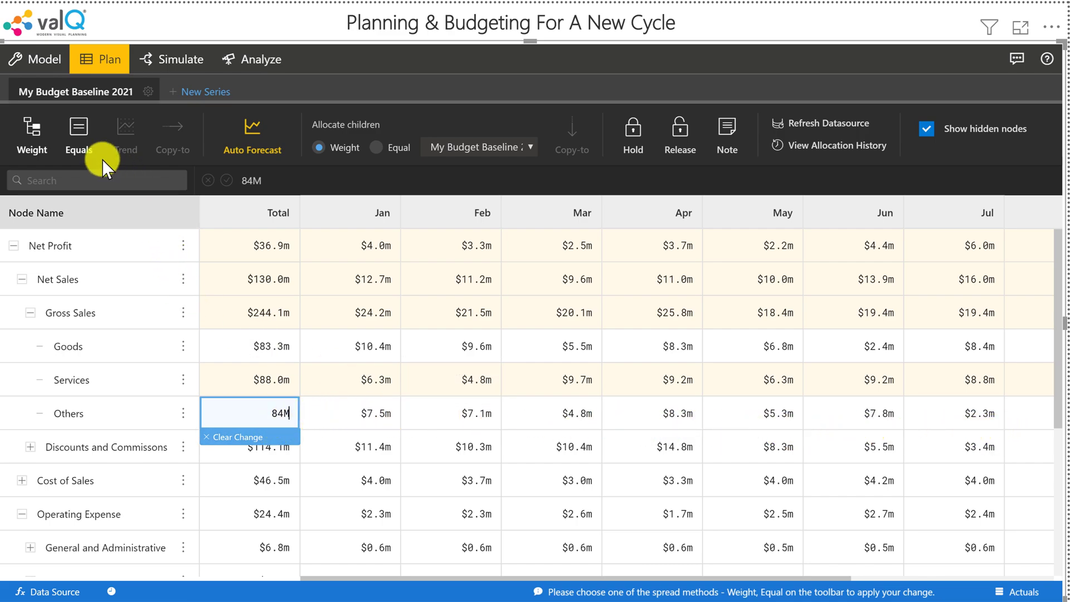
{"action": "left_click", "coordinate": [78, 137]}
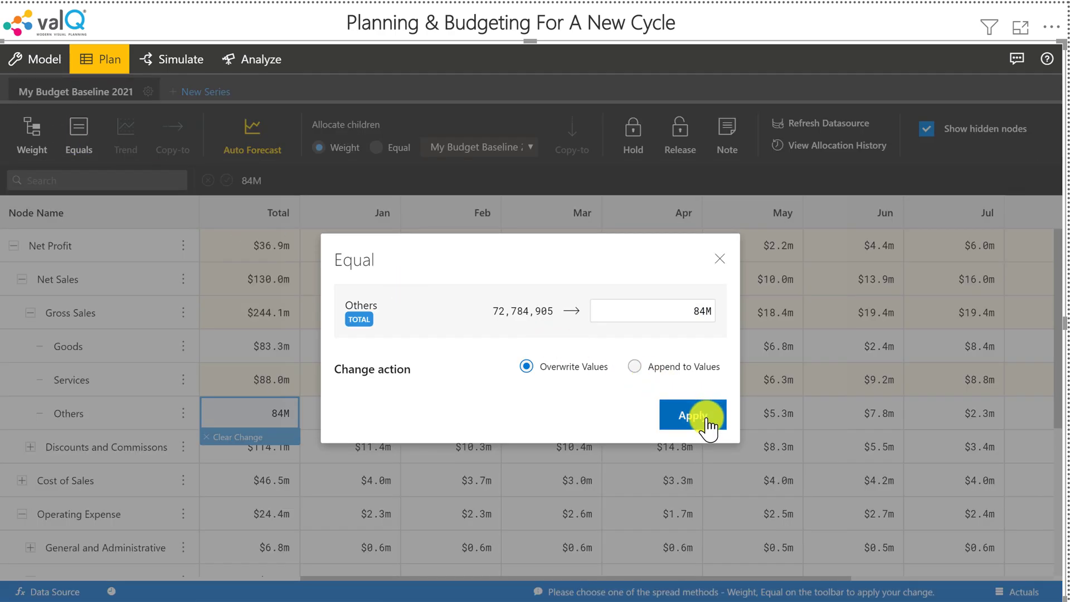
{"action": "left_click", "coordinate": [705, 418]}
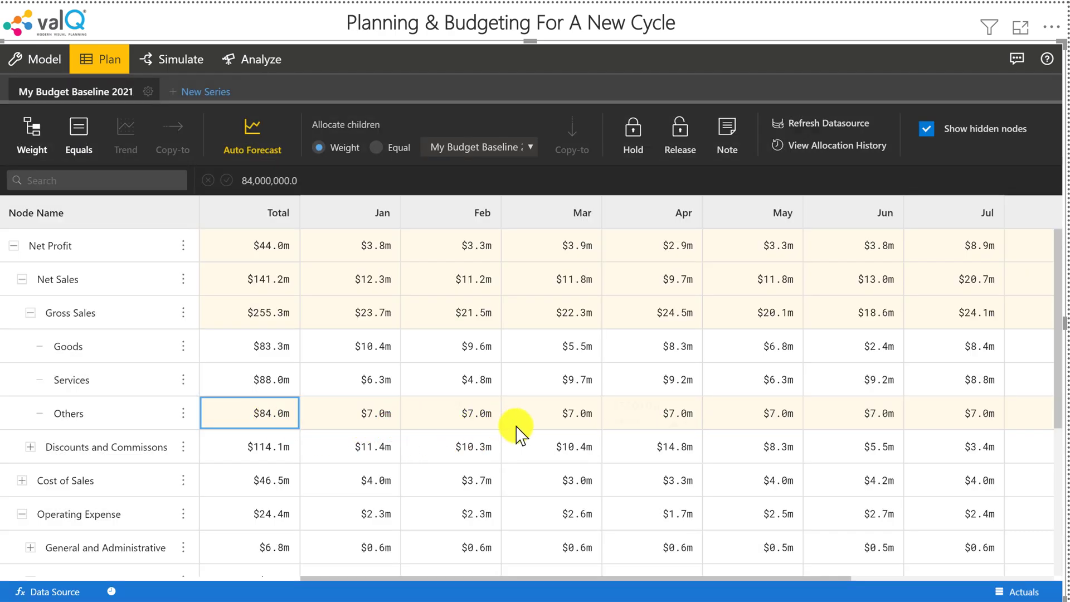
Step: Collapse the Gross Sales breakdown
{"action": "mouse_move", "coordinate": [708, 430]}
{"action": "mouse_move", "coordinate": [987, 432]}
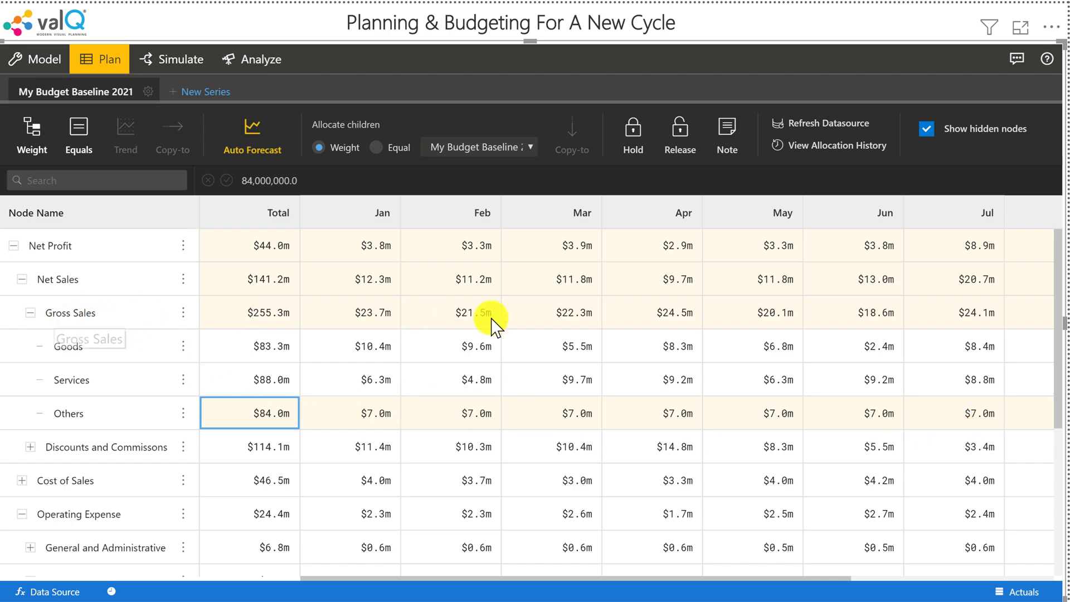
{"action": "mouse_move", "coordinate": [523, 329]}
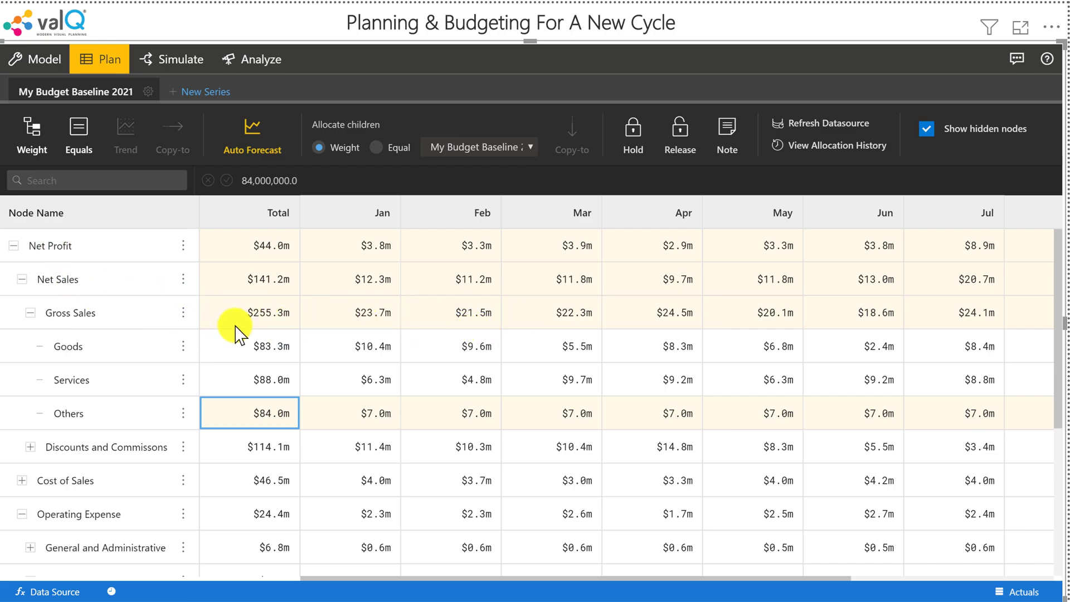
{"action": "left_click", "coordinate": [30, 313]}
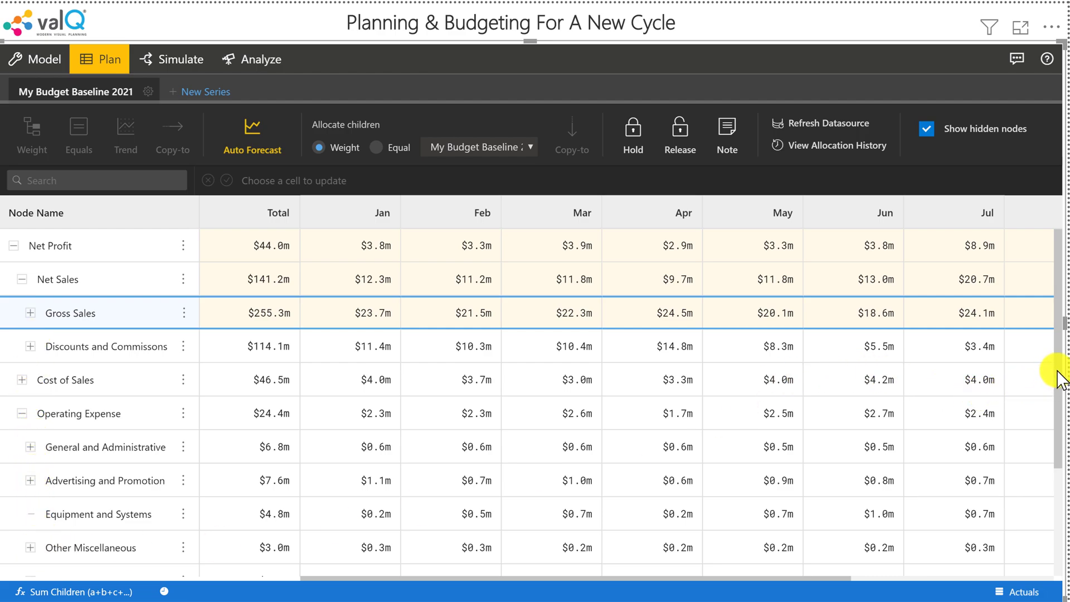
Step: Expand Rent and Facilities to list Power, Telephone, Rent ($428k), Repair and Maintenance; select Rent's total
{"action": "left_click_drag", "start_coordinate": [1061, 379], "coordinate": [1061, 488]}
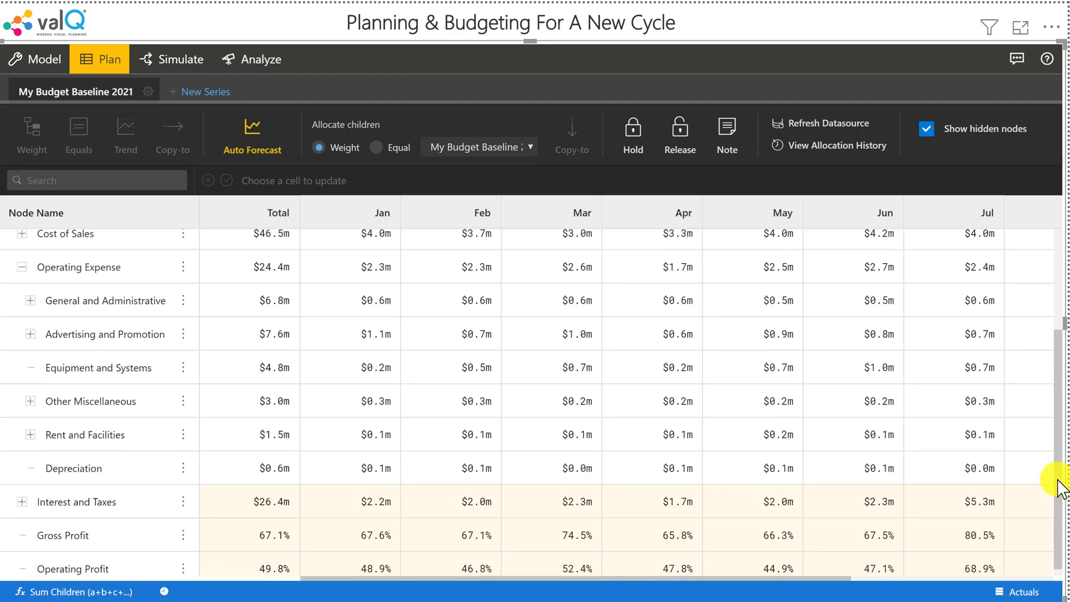
{"action": "left_click", "coordinate": [30, 435]}
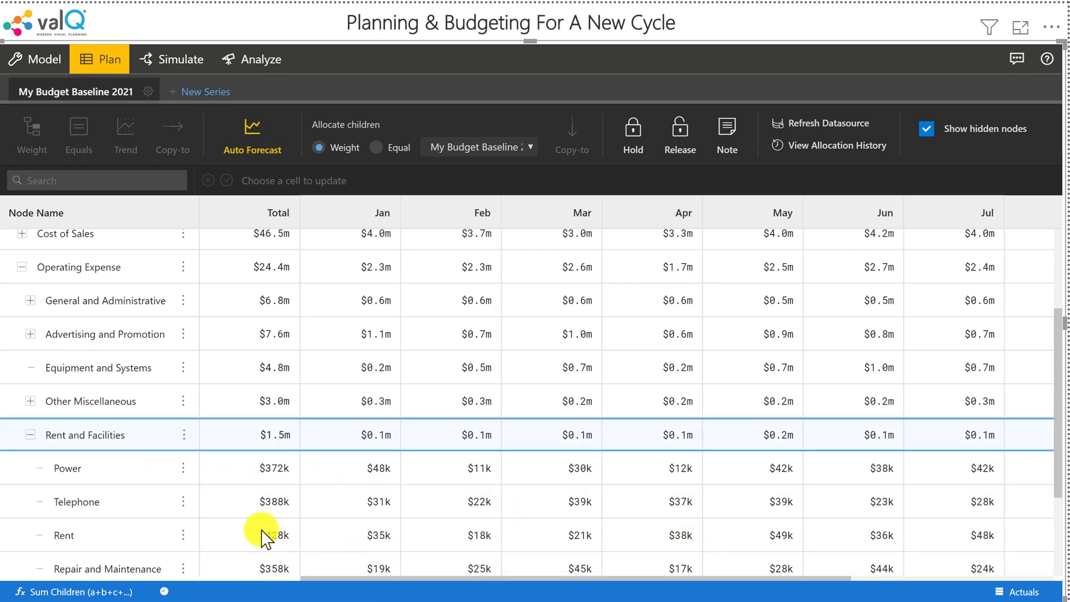
{"action": "left_click", "coordinate": [274, 539]}
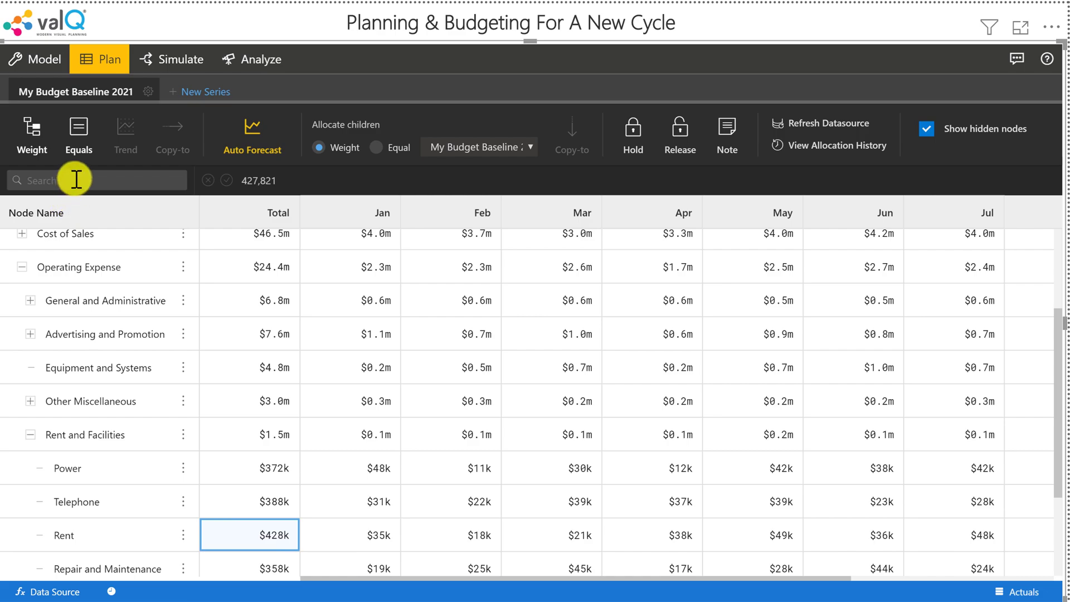
Step: Spread Rent equally at $36k monthly, then add 4,500 to April and copy it through July
{"action": "left_click", "coordinate": [78, 139]}
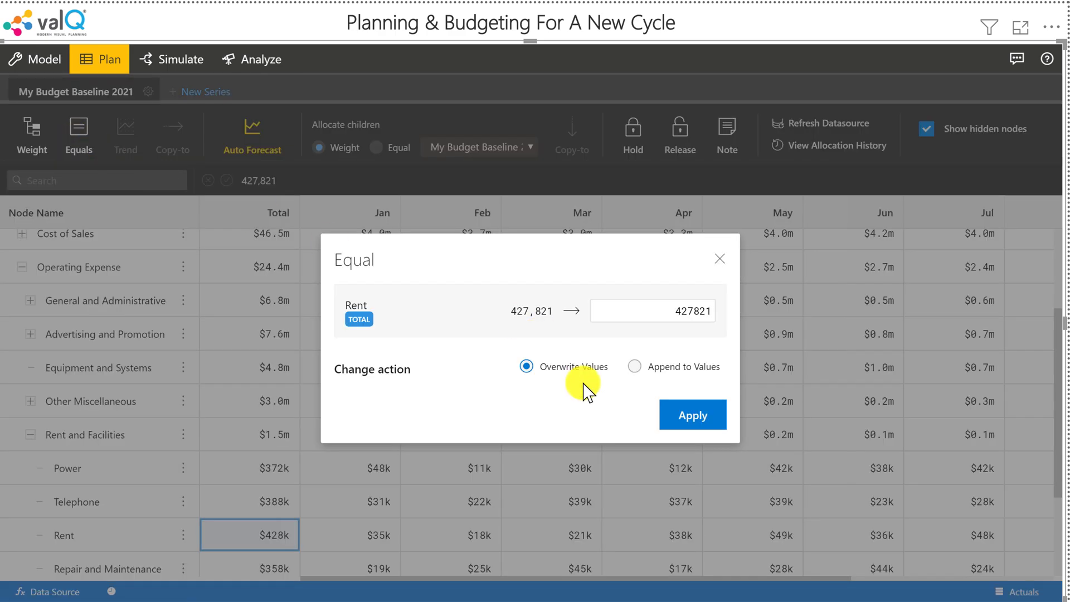
{"action": "left_click", "coordinate": [659, 419]}
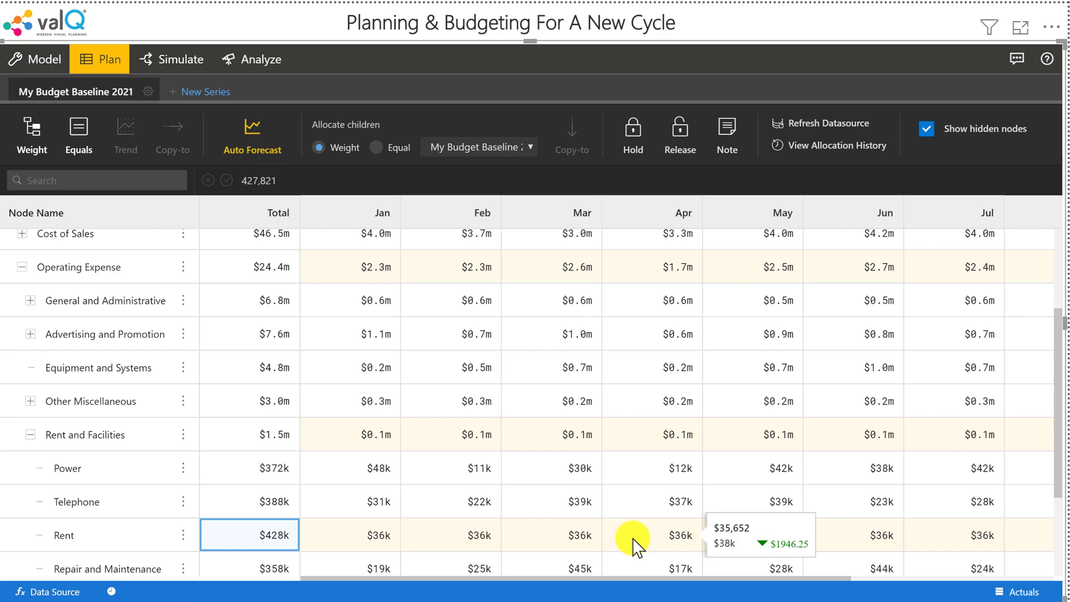
{"action": "left_click", "coordinate": [678, 536]}
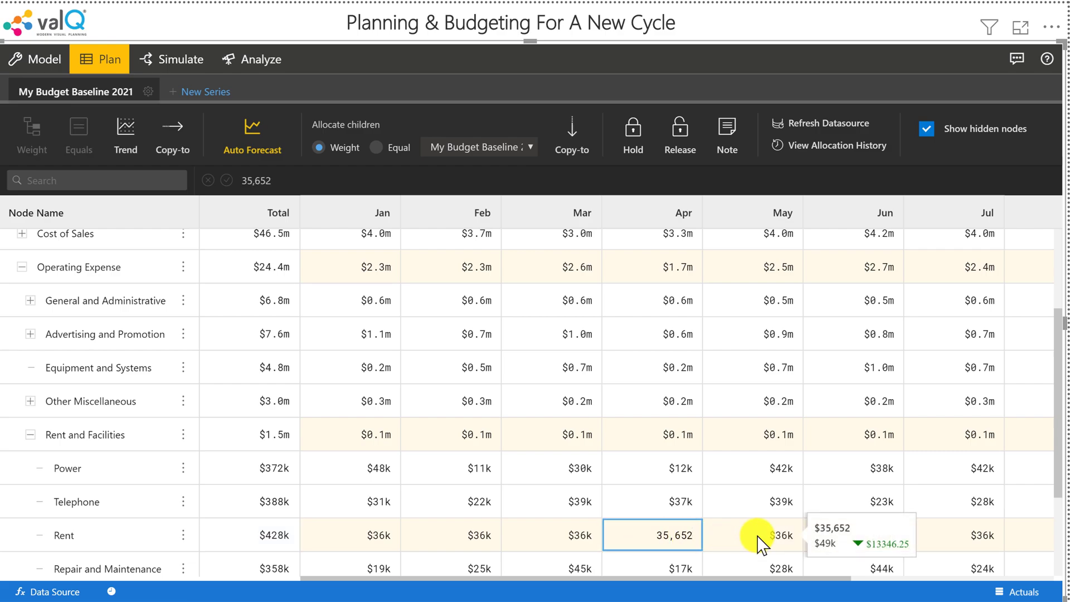
{"action": "type", "text": "+4500"}
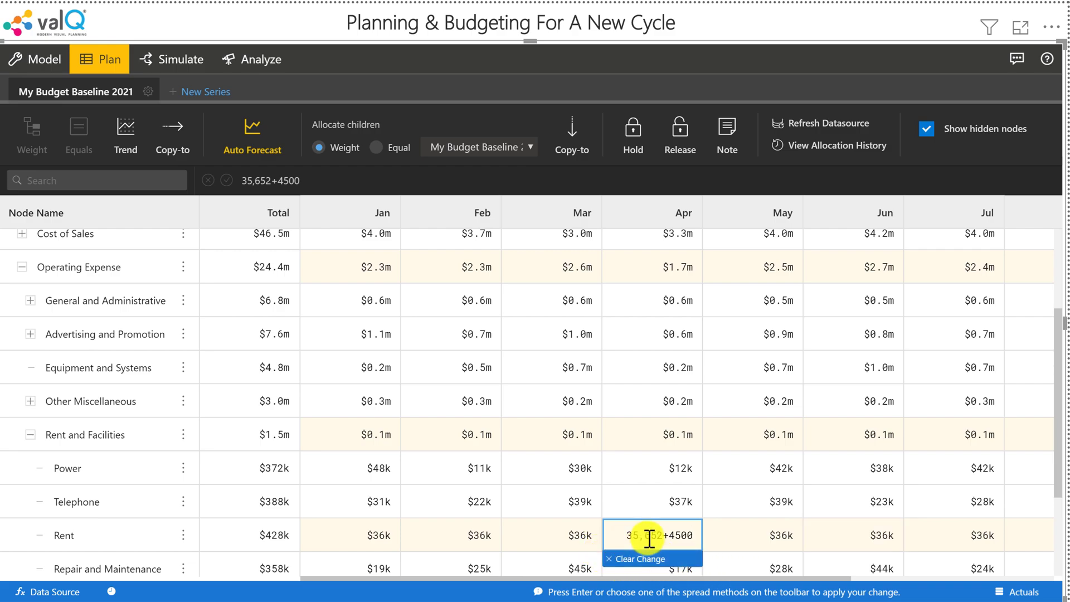
{"action": "left_click", "coordinate": [171, 142]}
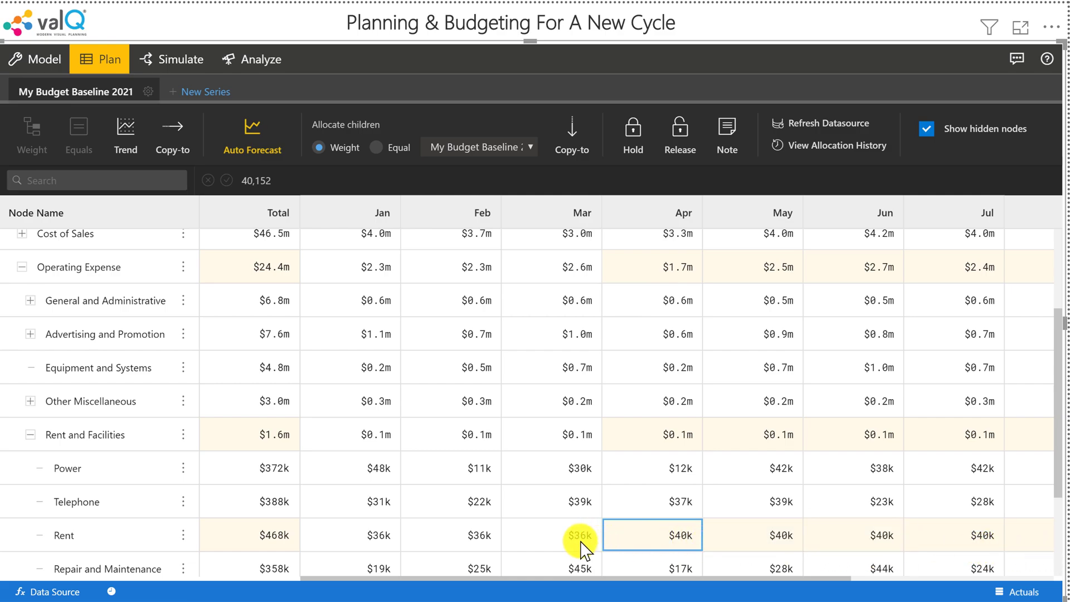
{"action": "mouse_move", "coordinate": [1019, 549]}
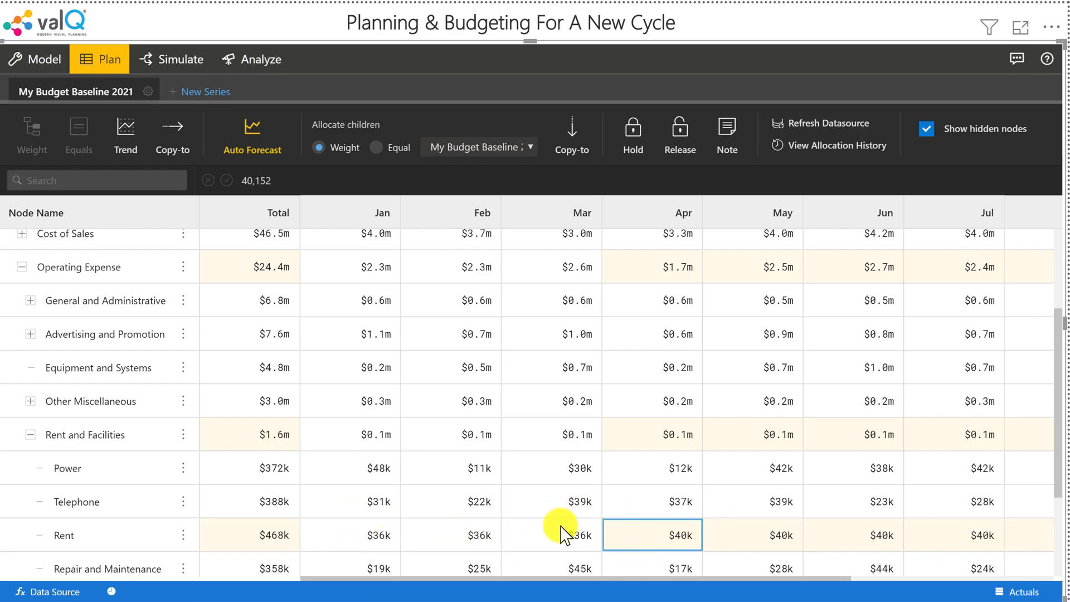
Step: Spread the Telephone total equally across the months
{"action": "left_click", "coordinate": [249, 509]}
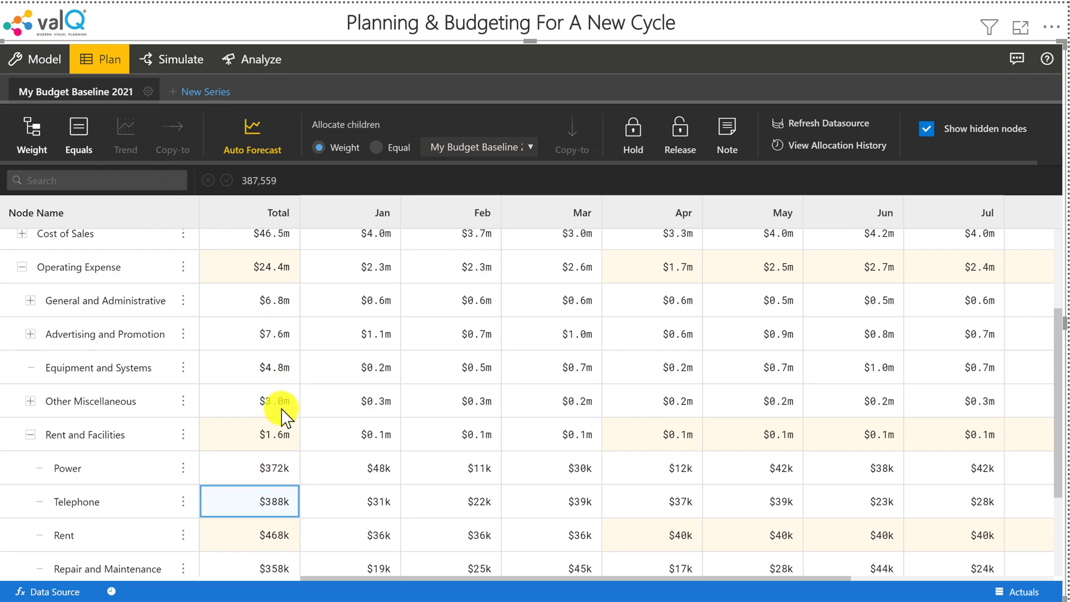
{"action": "left_click", "coordinate": [79, 137]}
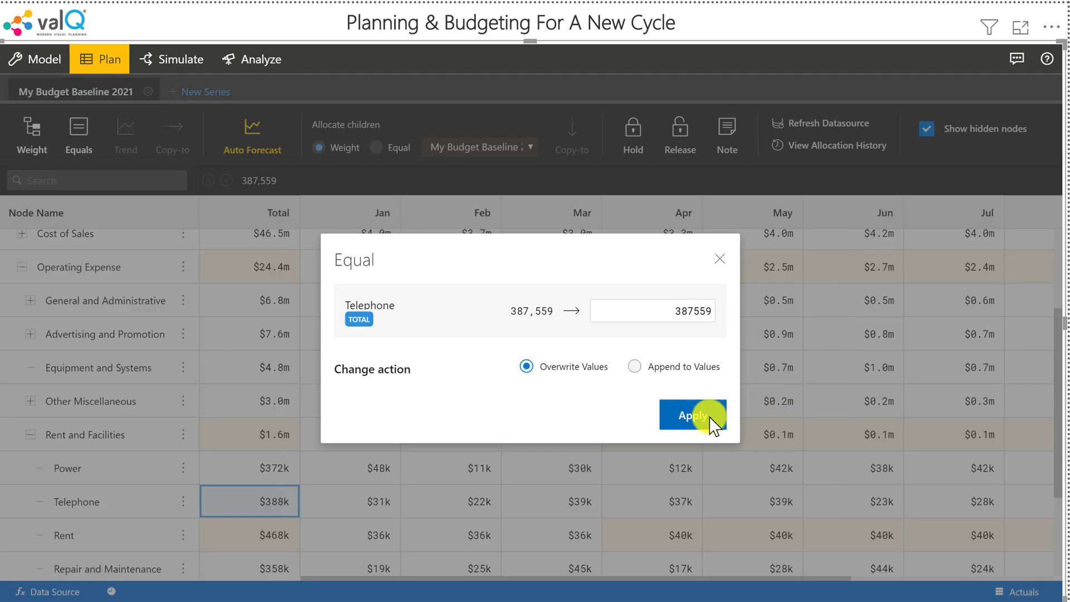
{"action": "left_click", "coordinate": [704, 424]}
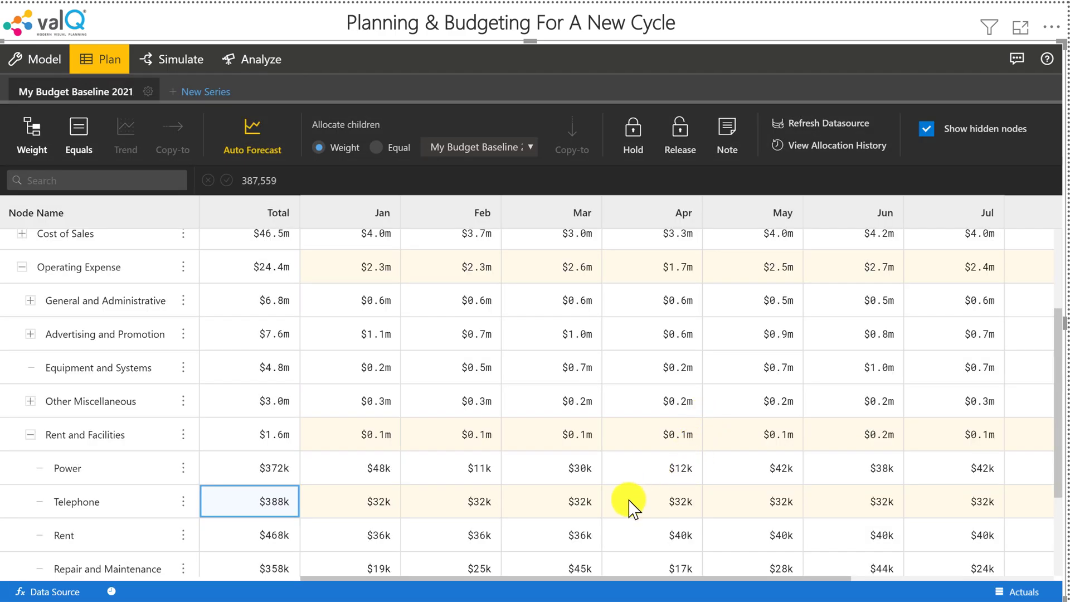
Step: Apply a 3% monthly growth trend to Telephone from March, totalling $435k
{"action": "mouse_move", "coordinate": [620, 507]}
{"action": "mouse_move", "coordinate": [563, 514]}
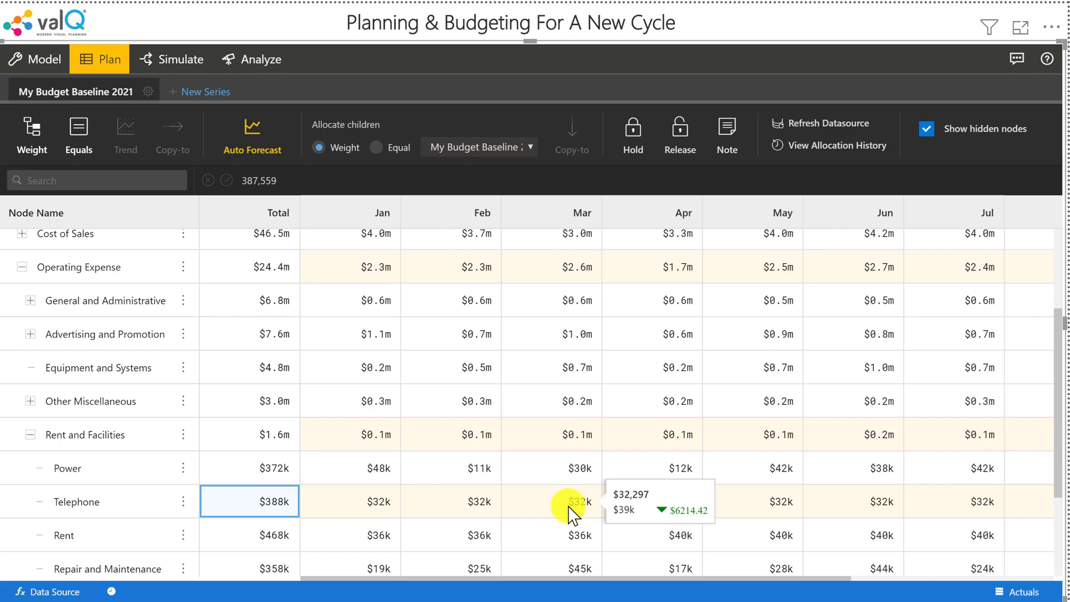
{"action": "left_click", "coordinate": [568, 507]}
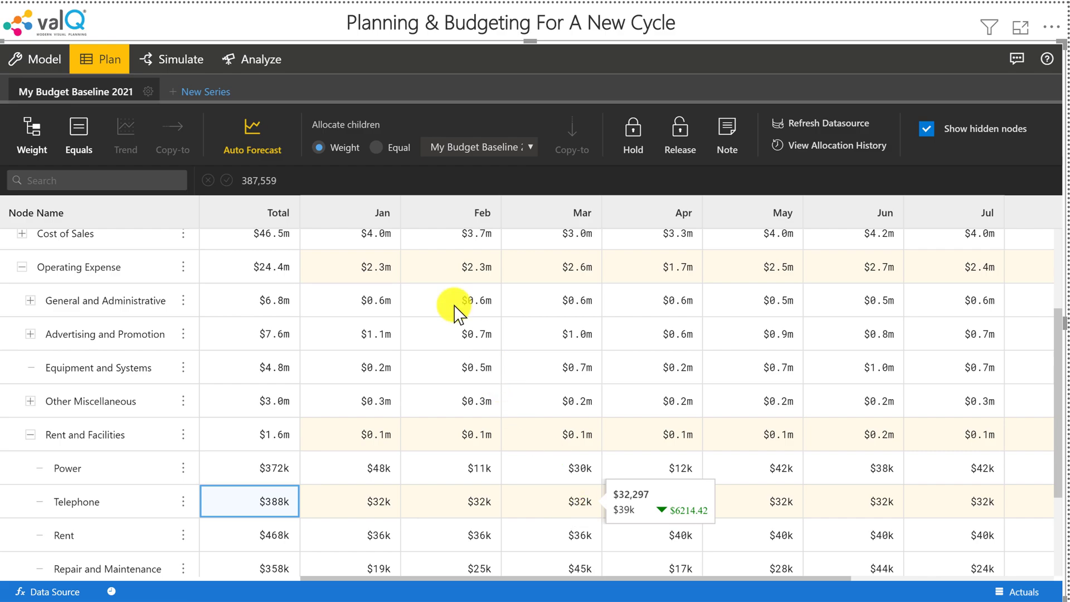
{"action": "left_click", "coordinate": [126, 130]}
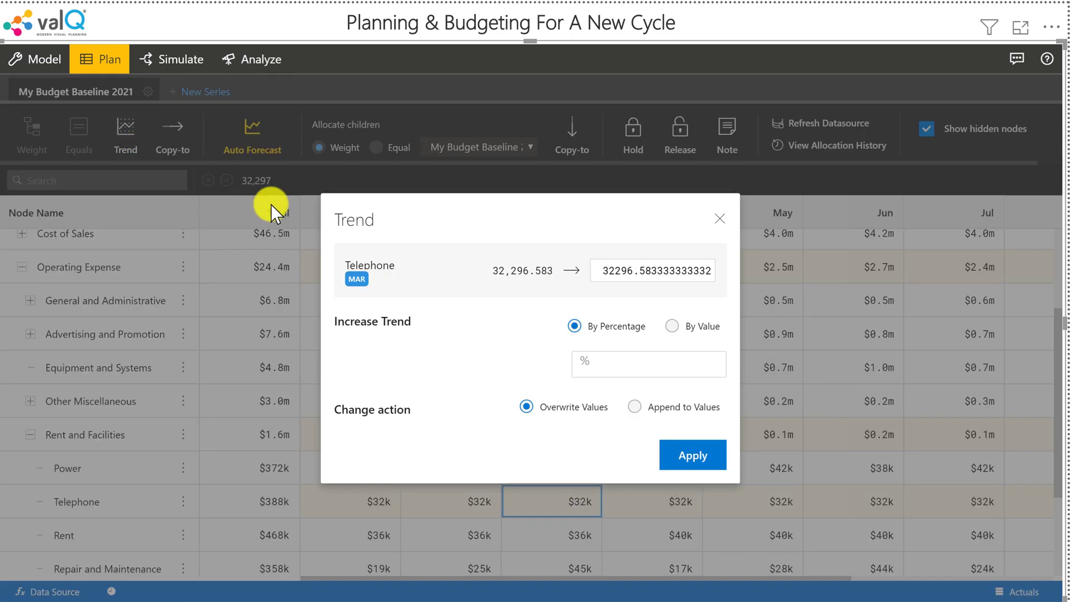
{"action": "left_click", "coordinate": [613, 362]}
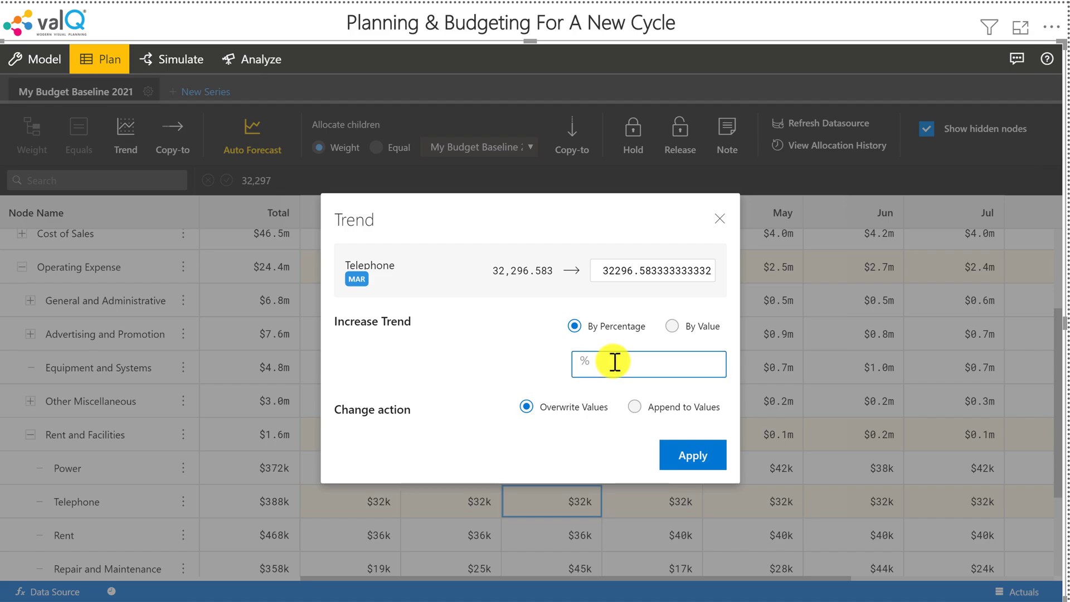
{"action": "type", "text": "3"}
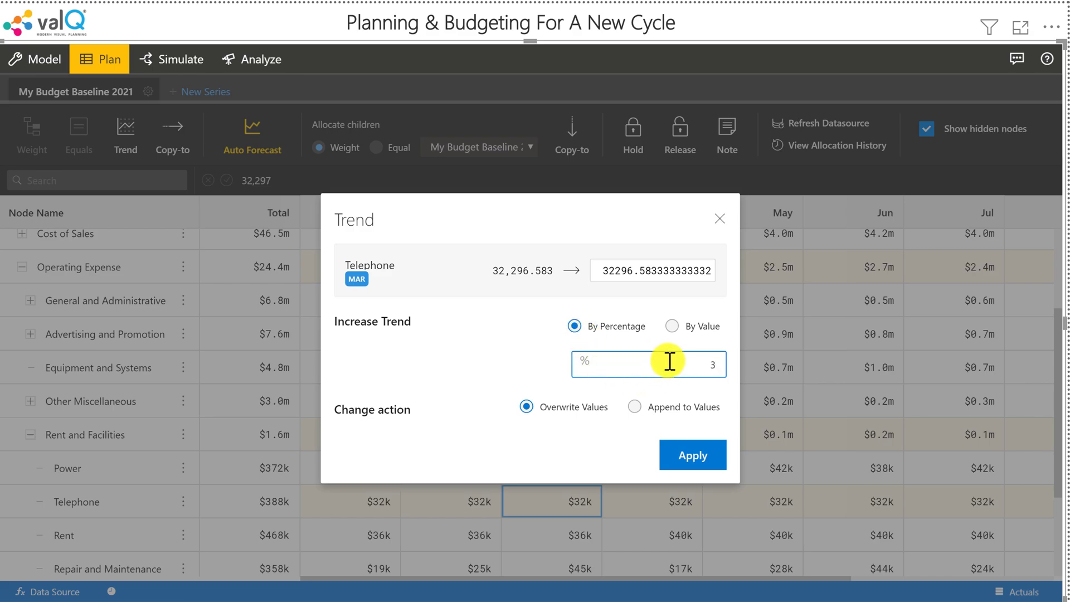
{"action": "left_click", "coordinate": [692, 466]}
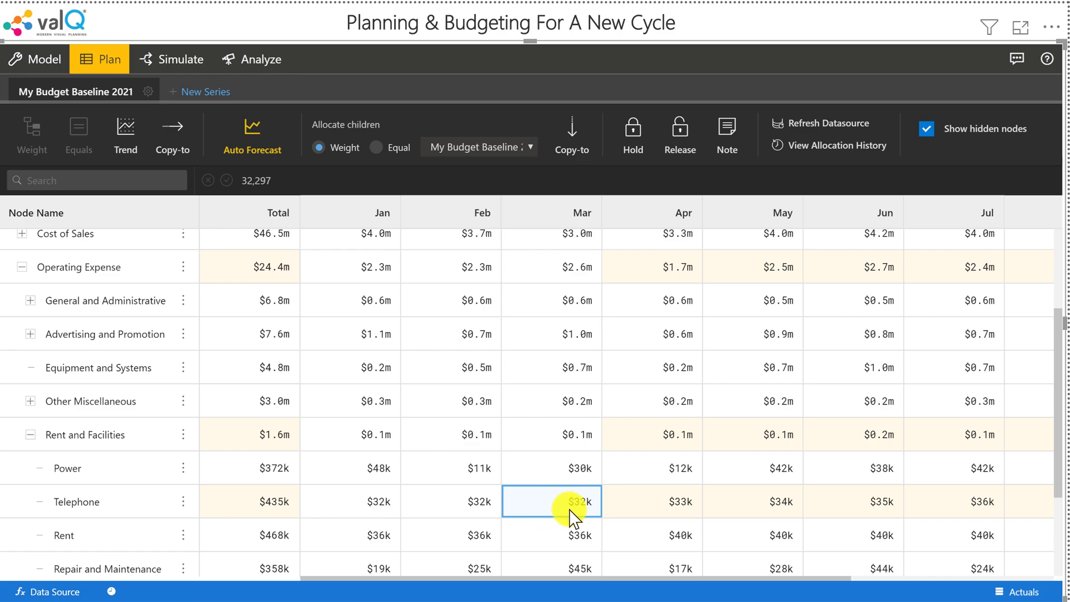
{"action": "mouse_move", "coordinate": [687, 515]}
{"action": "left_click_drag", "start_coordinate": [804, 576], "coordinate": [874, 578]}
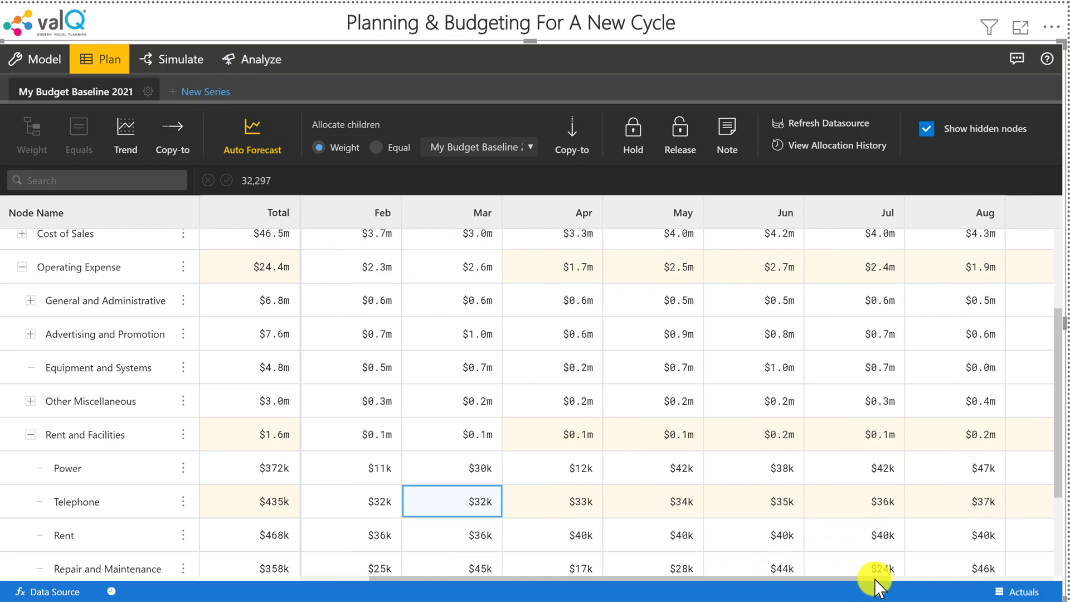
{"action": "left_click_drag", "start_coordinate": [711, 589], "coordinate": [489, 585]}
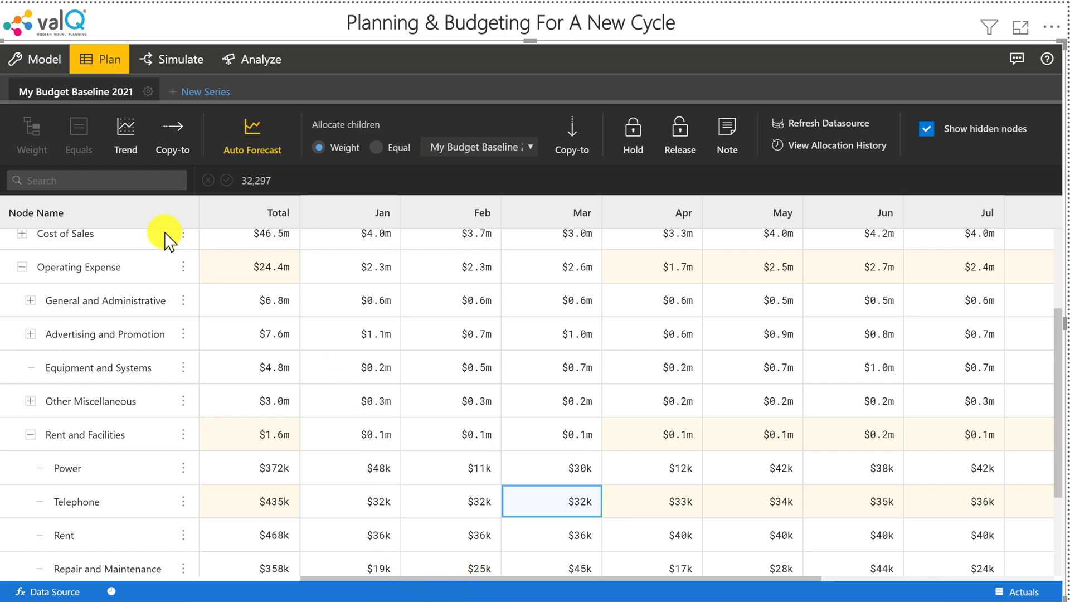
Step: Spread Power's $372k total using node 12: Labor as the weights
{"action": "left_click", "coordinate": [256, 474]}
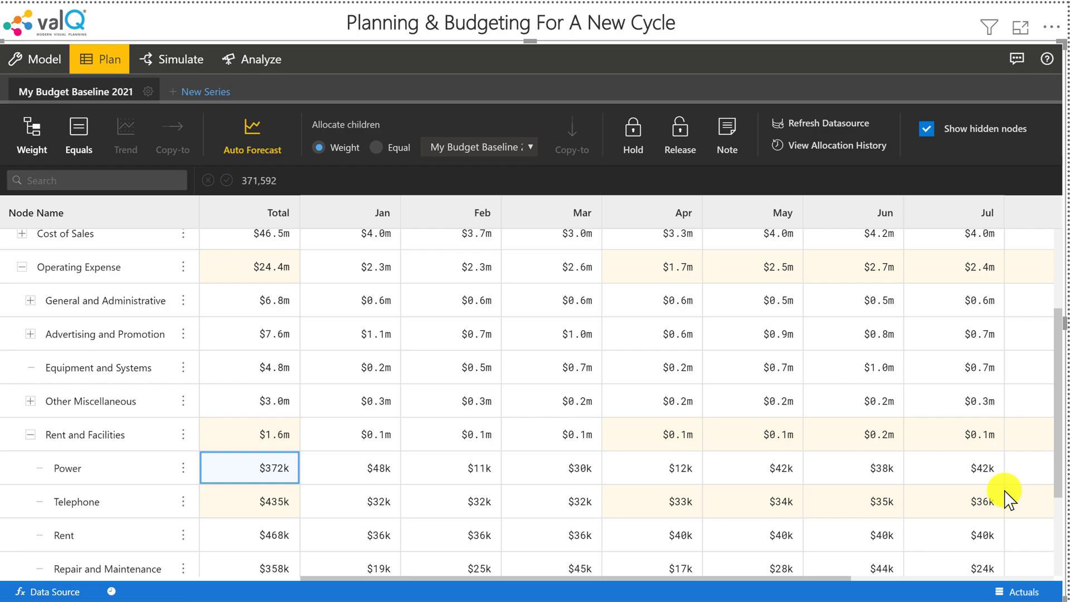
{"action": "left_click", "coordinate": [43, 132]}
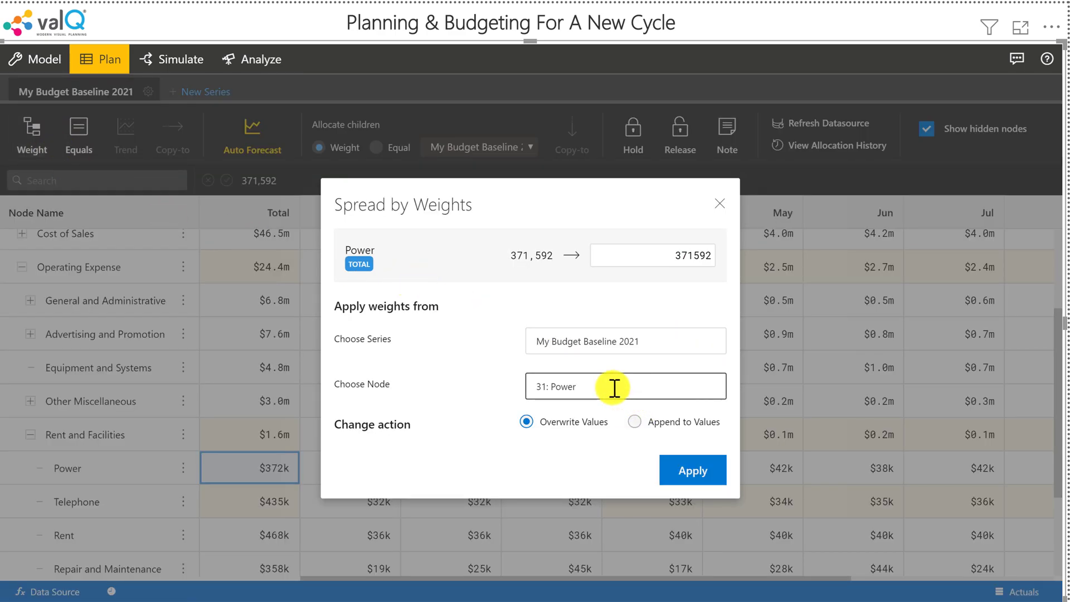
{"action": "left_click", "coordinate": [545, 389]}
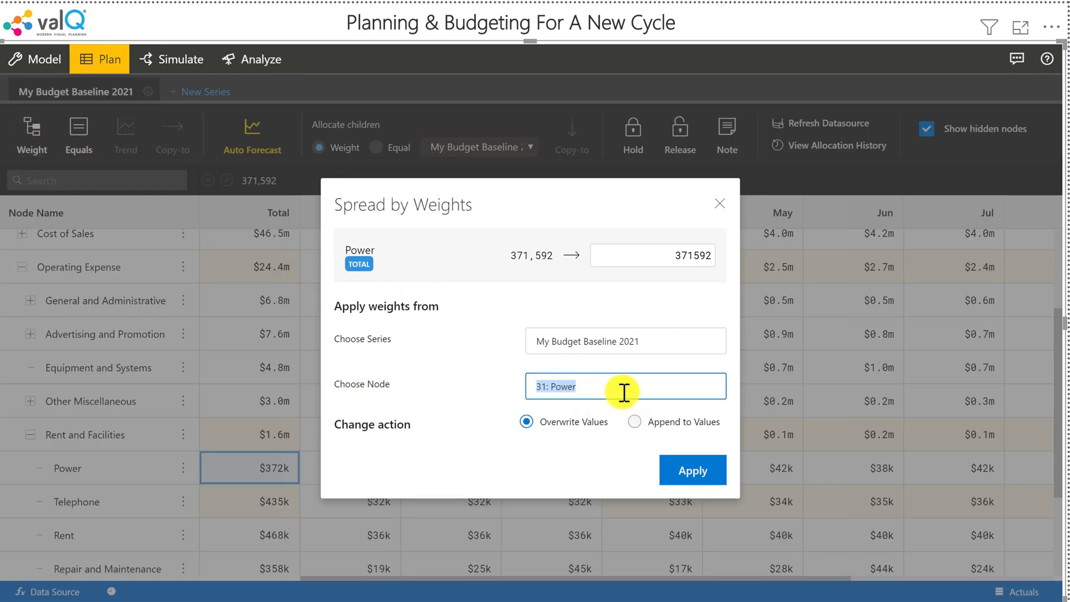
{"action": "type", "text": "L"}
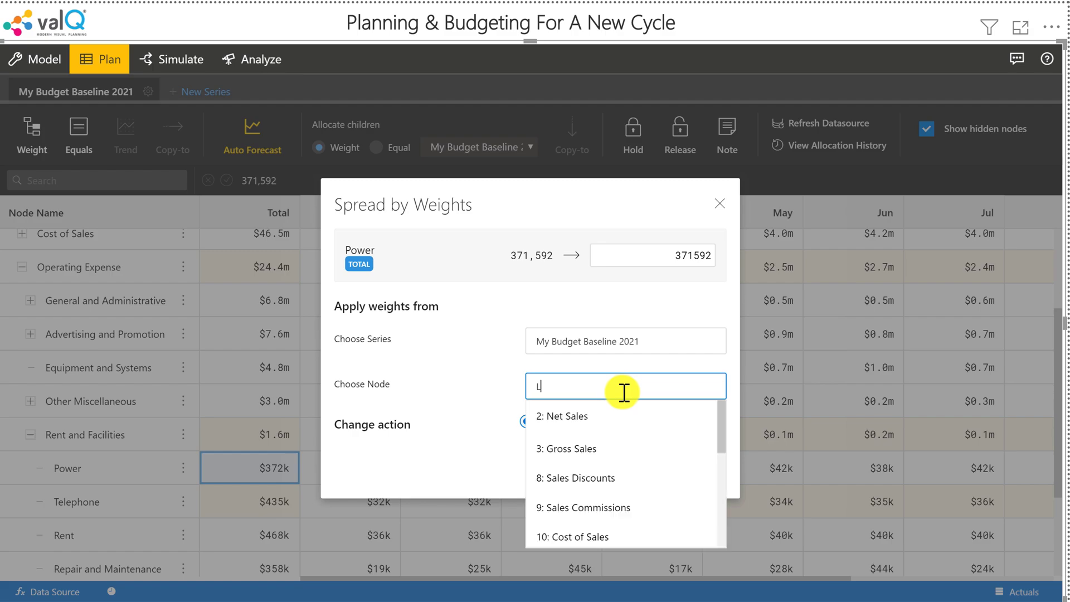
{"action": "type", "text": "a"}
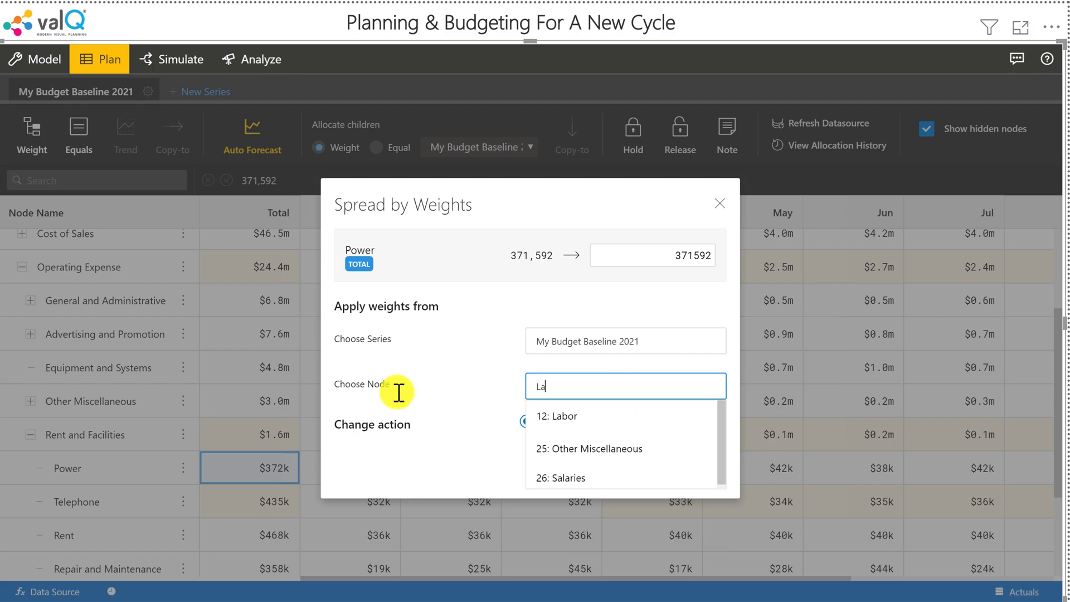
{"action": "left_click", "coordinate": [584, 426]}
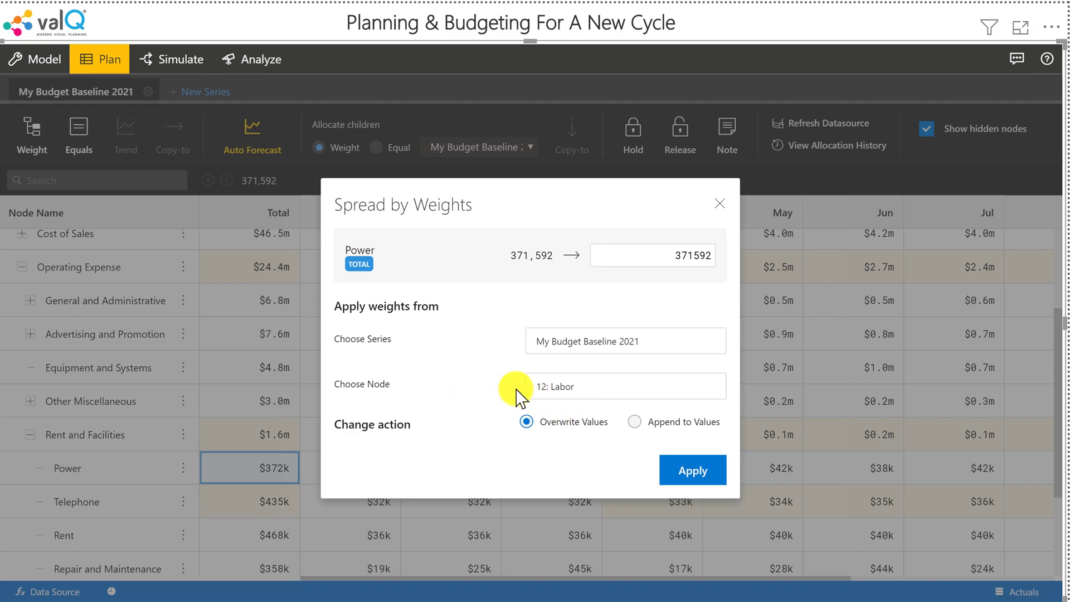
{"action": "left_click", "coordinate": [555, 391]}
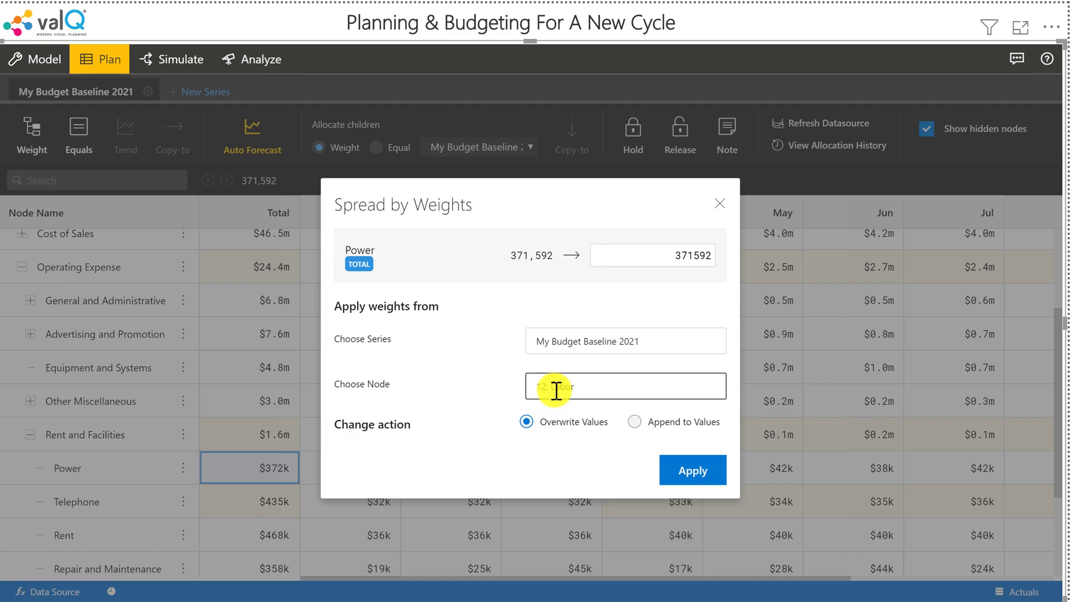
{"action": "left_click", "coordinate": [690, 471]}
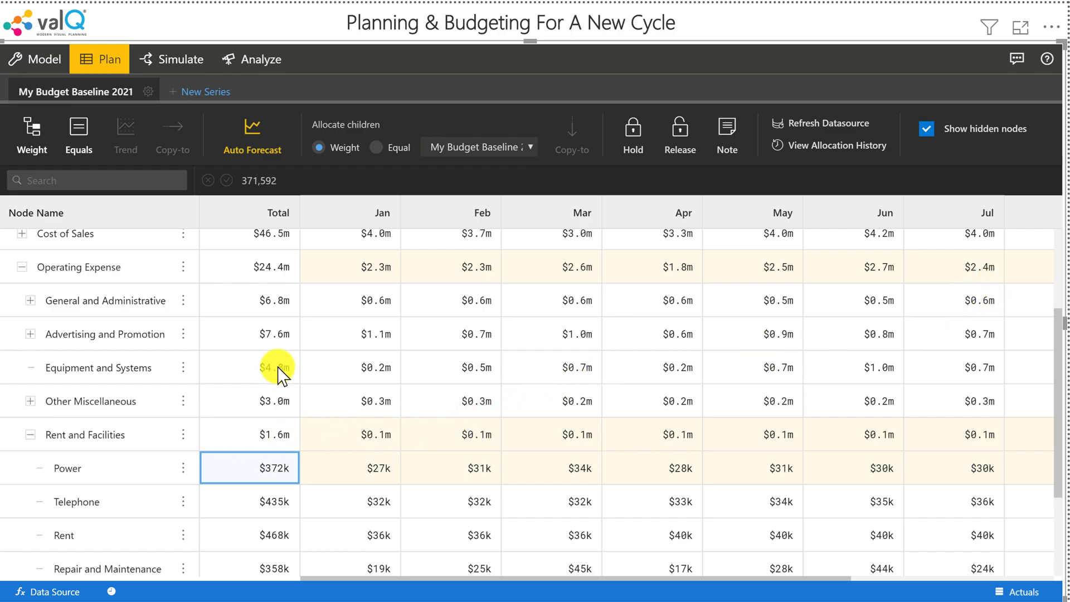
Step: Select the January values of Rent and Facilities and of Power to check them
{"action": "mouse_move", "coordinate": [393, 446]}
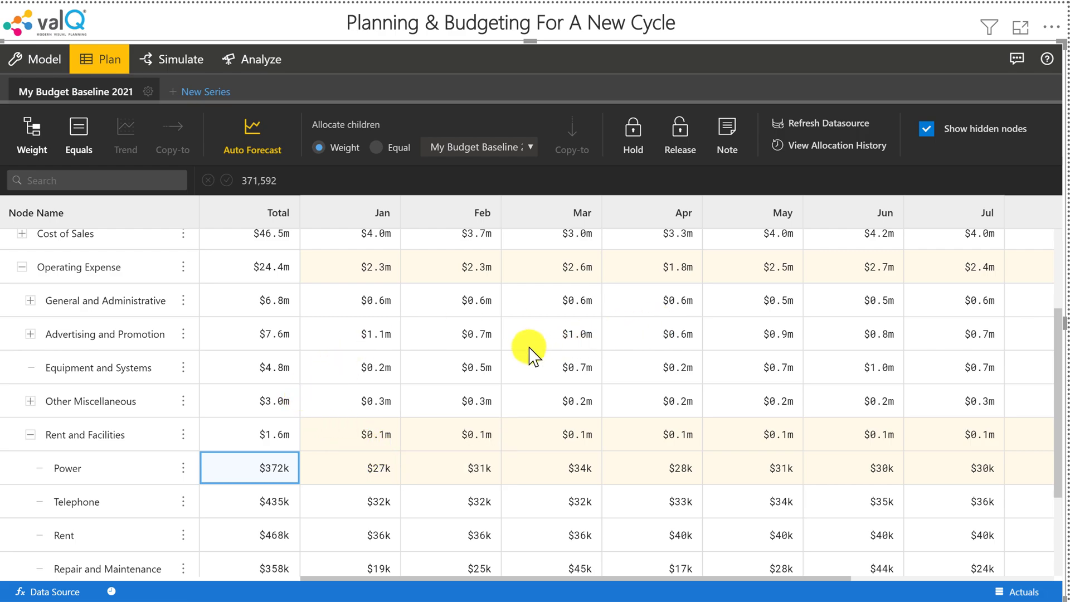
{"action": "left_click", "coordinate": [383, 441]}
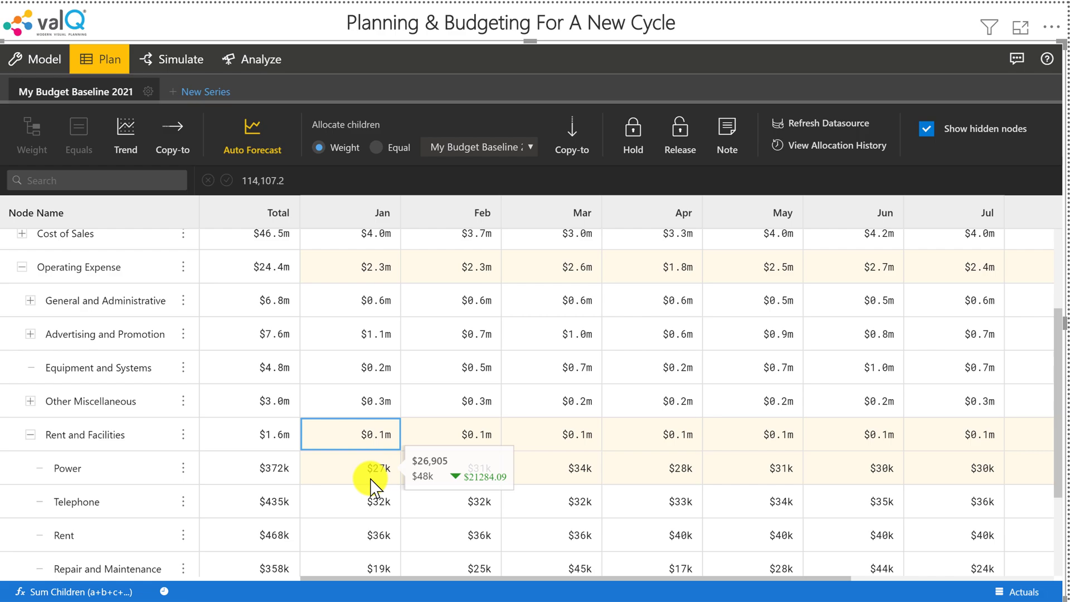
{"action": "left_click", "coordinate": [384, 466]}
Step: Attach the note 'comment' to Rent and Facilities' January value, discarding an empty note started on Power
{"action": "left_click", "coordinate": [725, 137]}
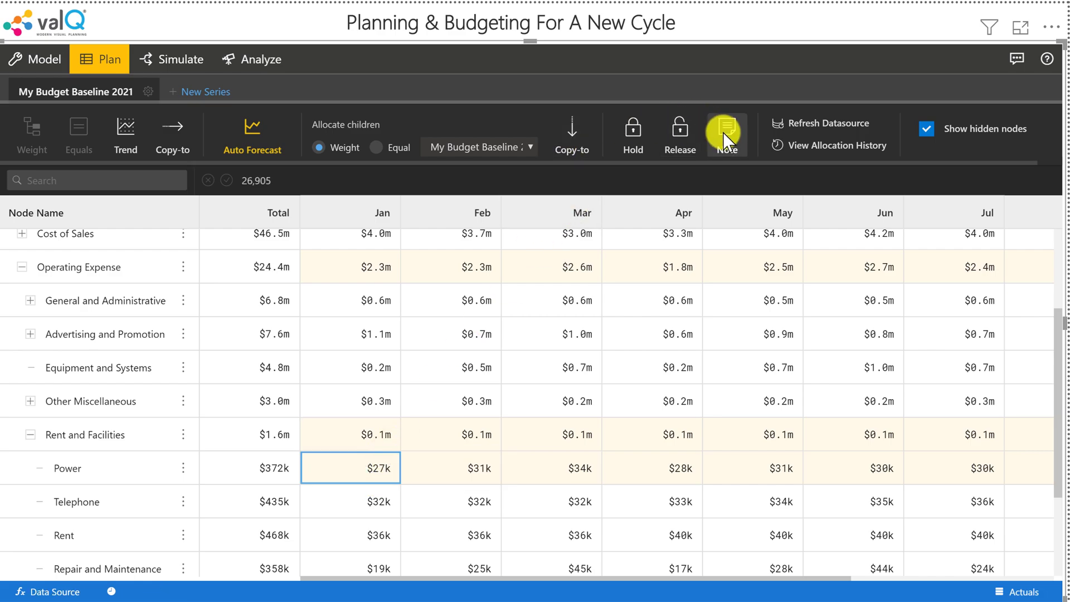
{"action": "left_click", "coordinate": [490, 366]}
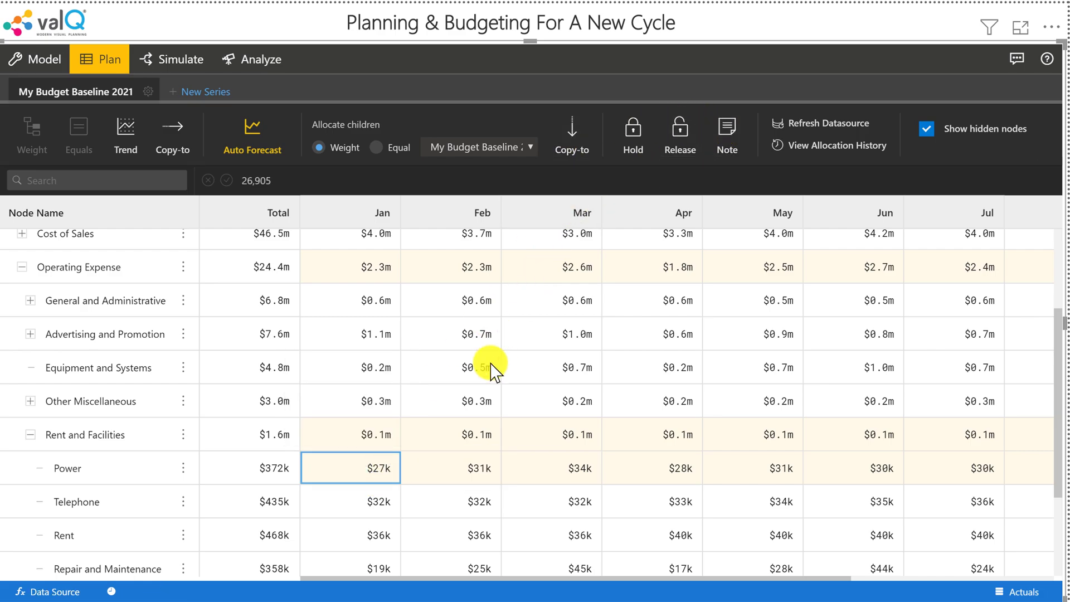
{"action": "left_click", "coordinate": [365, 436]}
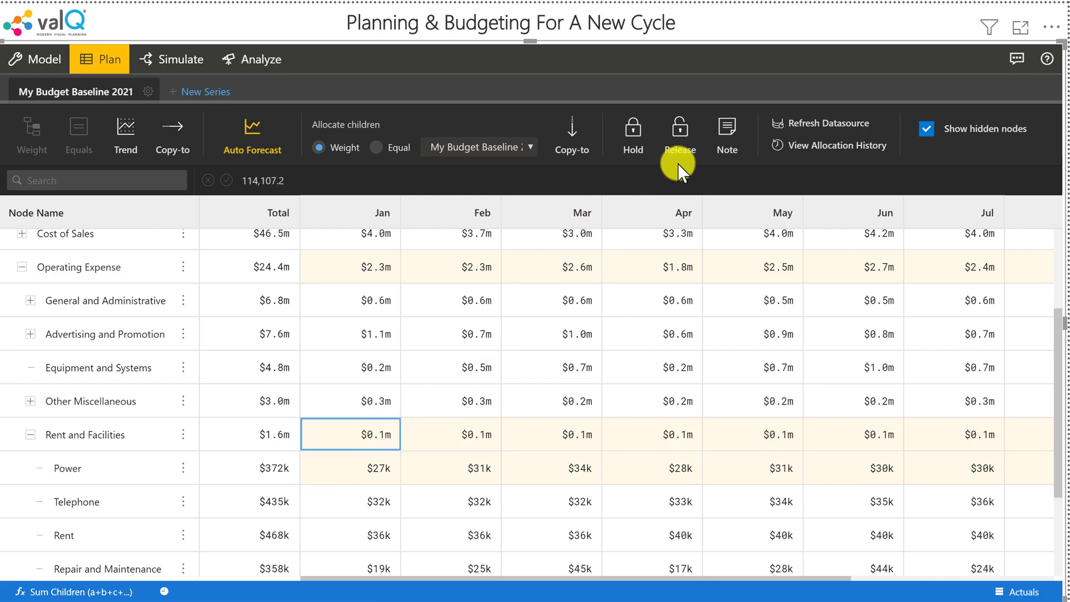
{"action": "left_click", "coordinate": [728, 132]}
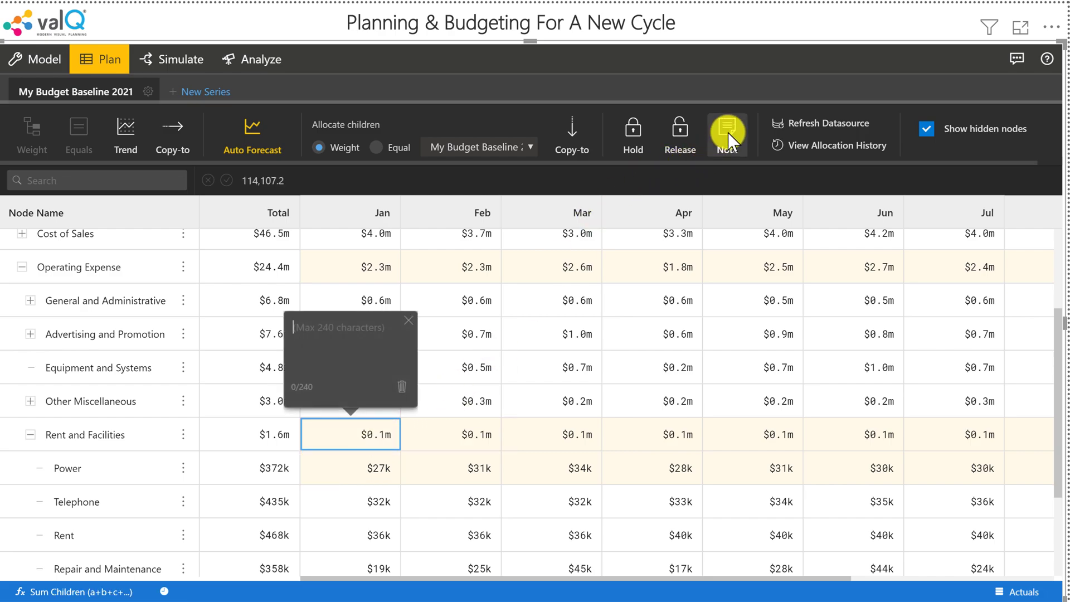
{"action": "type", "text": "comment"}
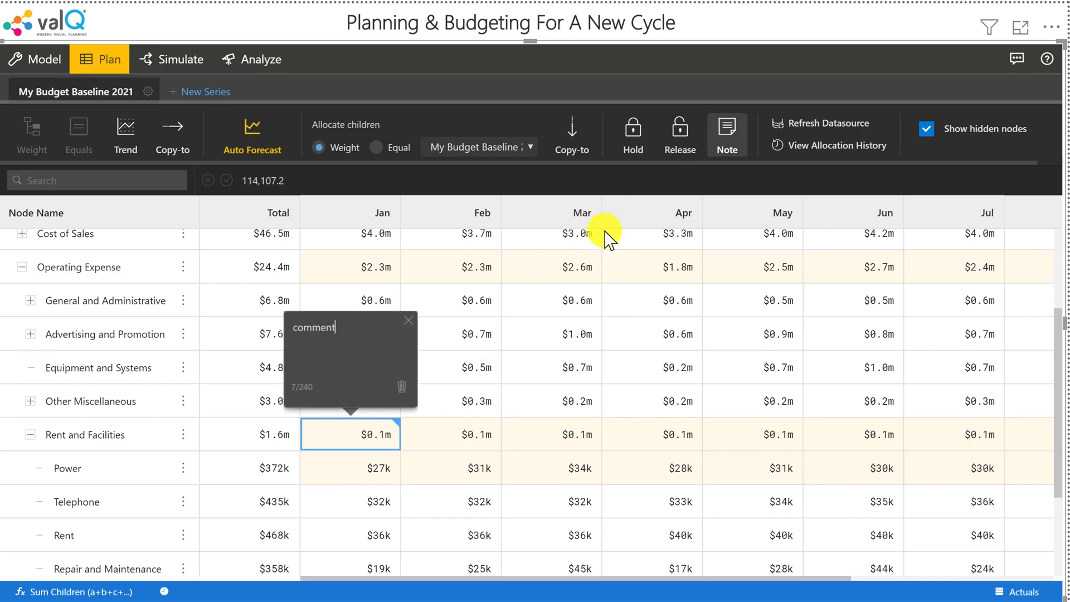
{"action": "left_click", "coordinate": [543, 300]}
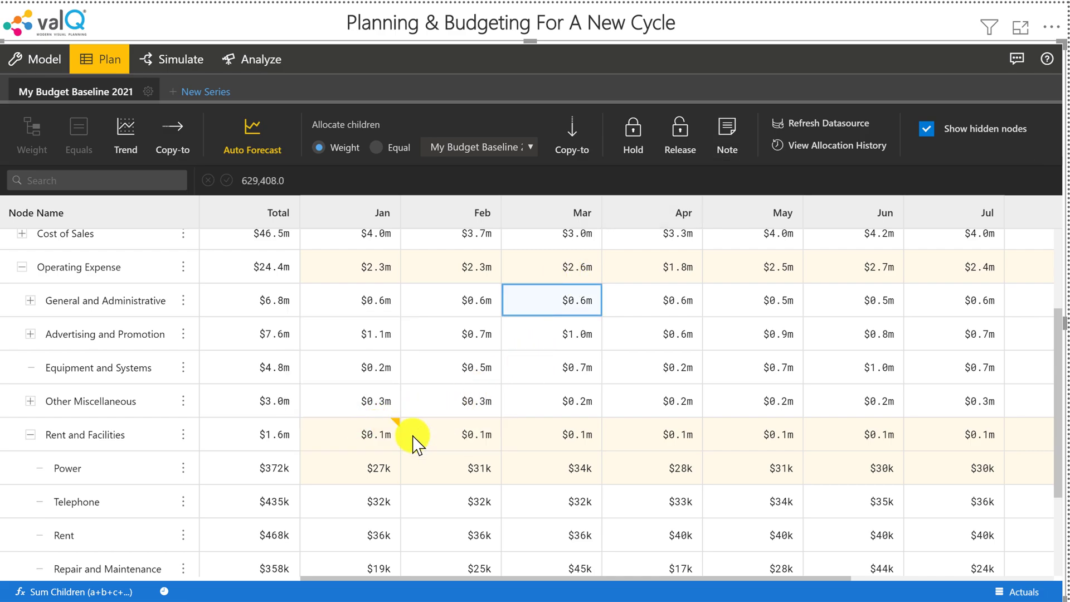
{"action": "mouse_move", "coordinate": [387, 437]}
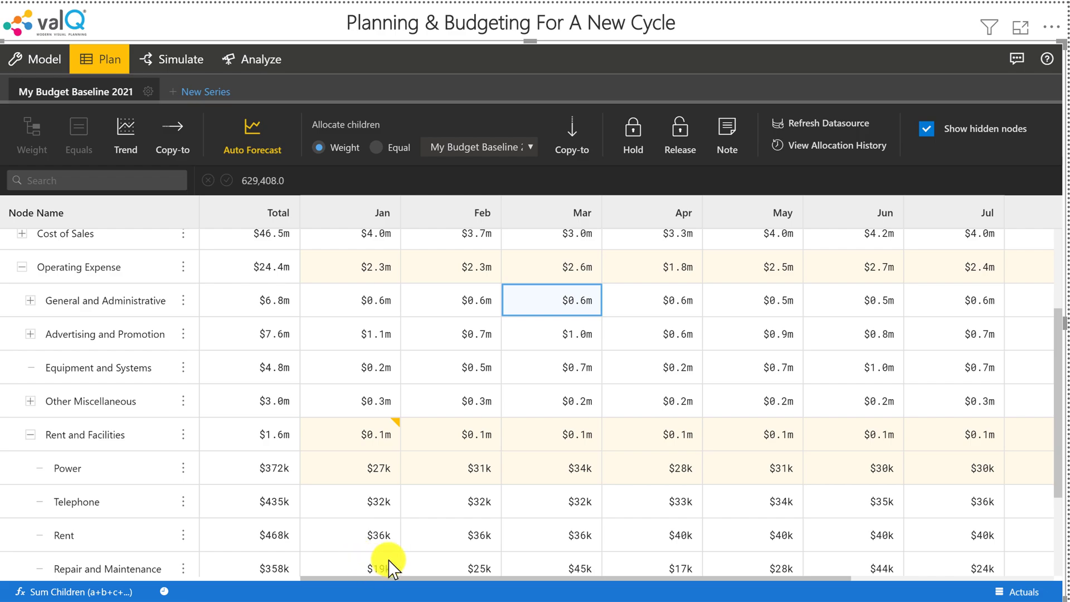
Step: Lock the Repair and Maintenance January–April values
{"action": "left_click", "coordinate": [372, 567]}
{"action": "left_click", "coordinate": [628, 566], "text": "shift"}
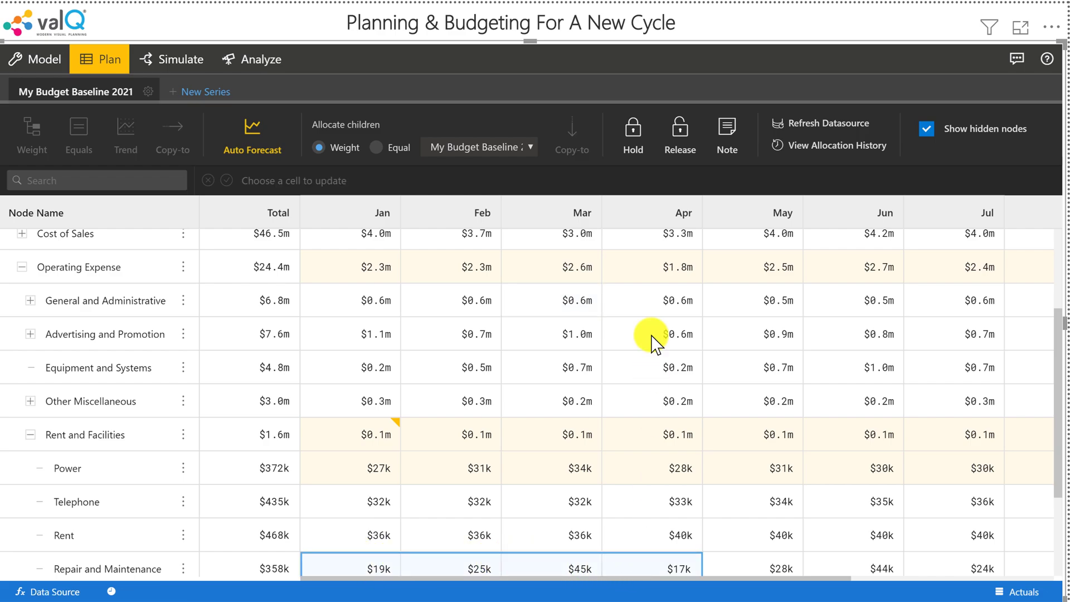
{"action": "left_click", "coordinate": [634, 124]}
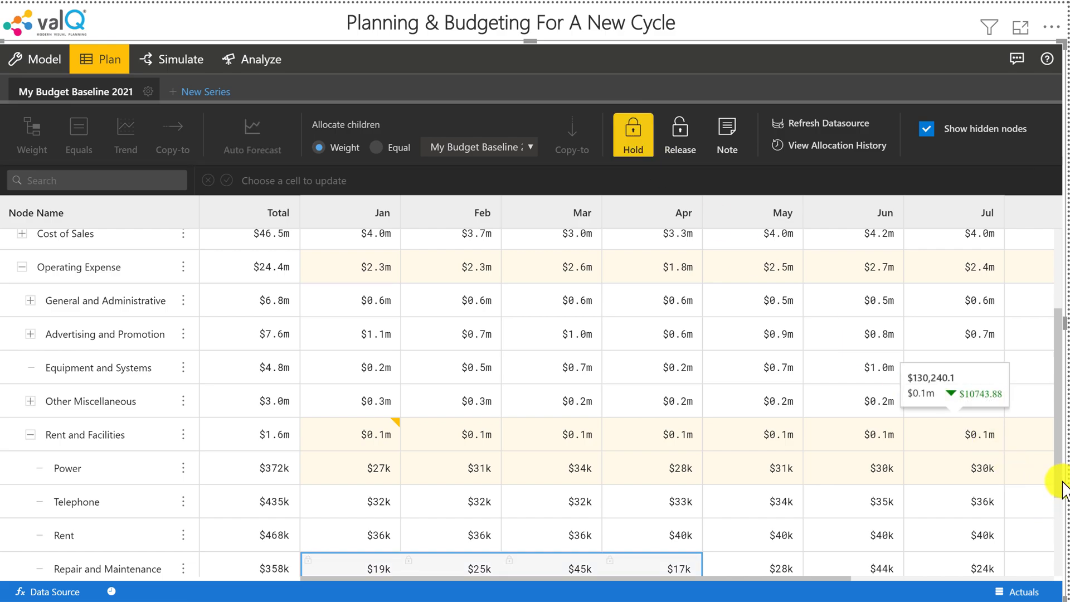
Step: Raise the Repair and Maintenance yearly total by 40k and spread it across months by weight
{"action": "scroll", "coordinate": [1055, 509], "scroll_direction": "down", "scroll_amount": 3}
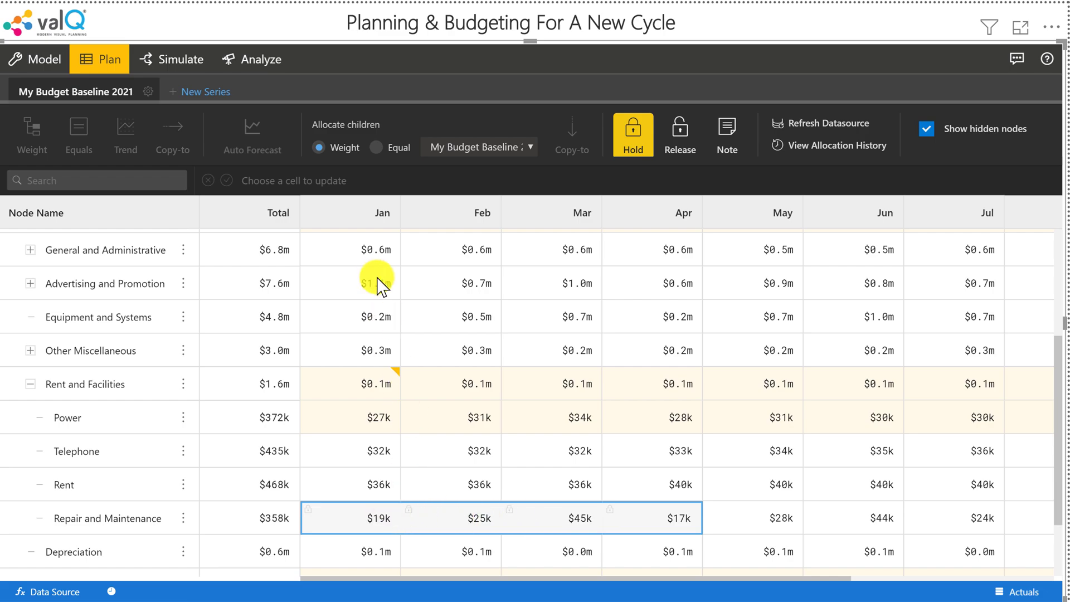
{"action": "left_click", "coordinate": [275, 519]}
{"action": "double_click", "coordinate": [287, 518]}
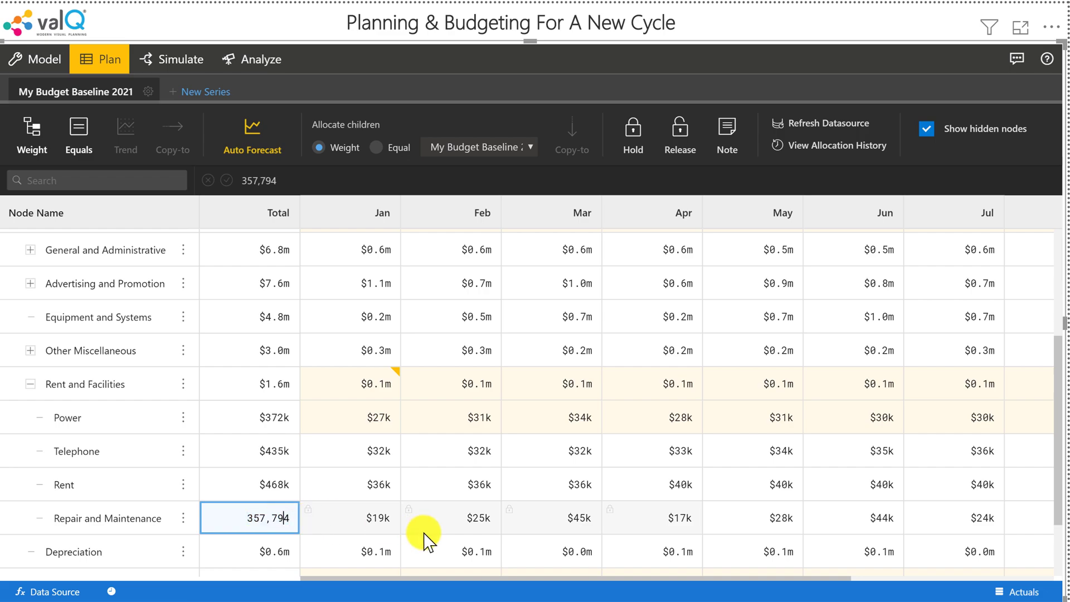
{"action": "type", "text": "+40k"}
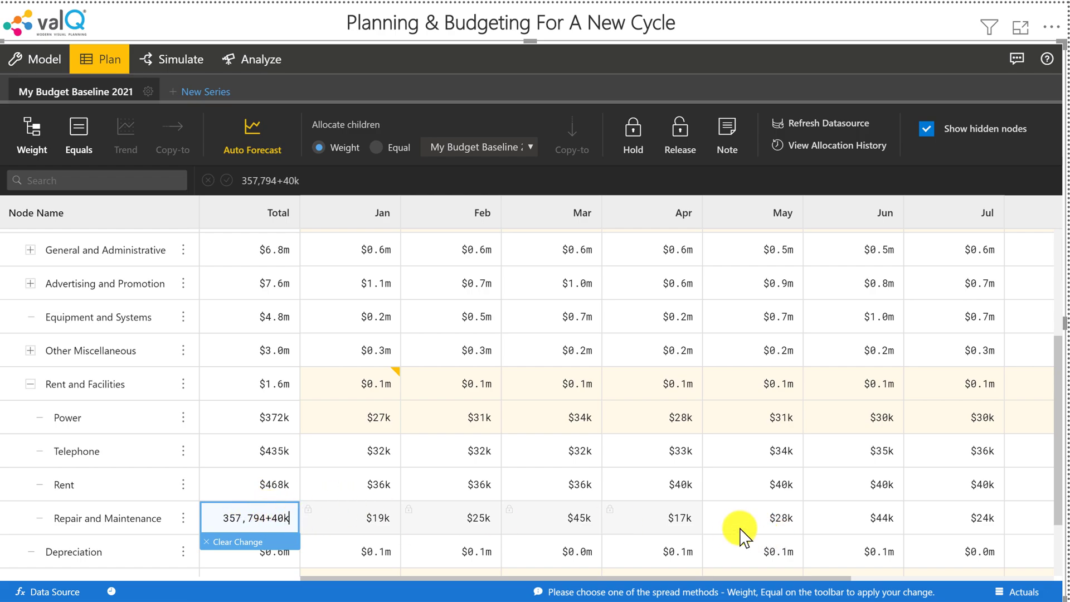
{"action": "left_click", "coordinate": [31, 135]}
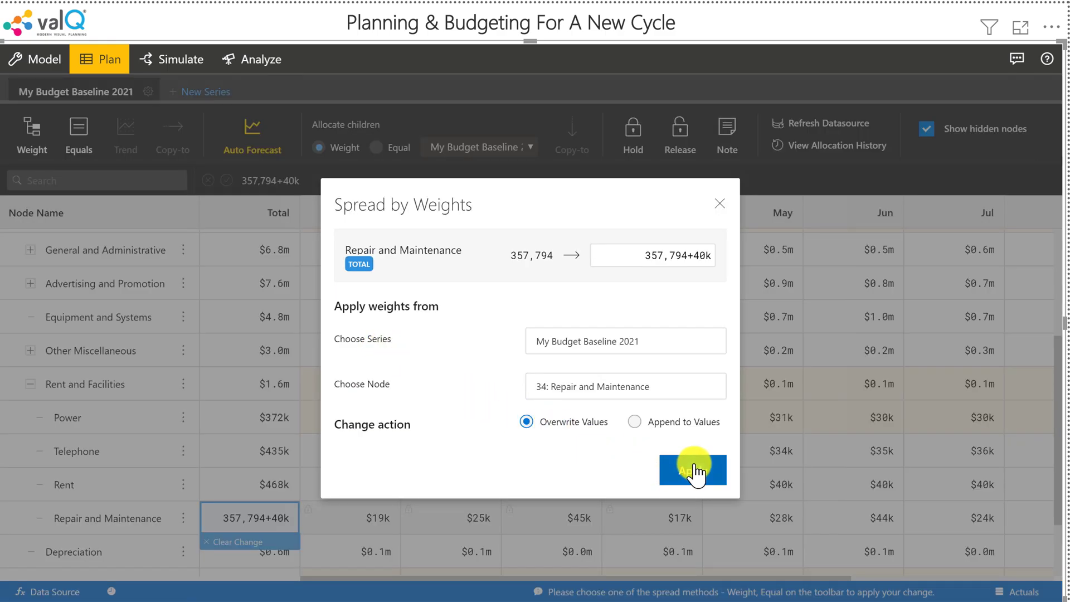
{"action": "left_click", "coordinate": [695, 473]}
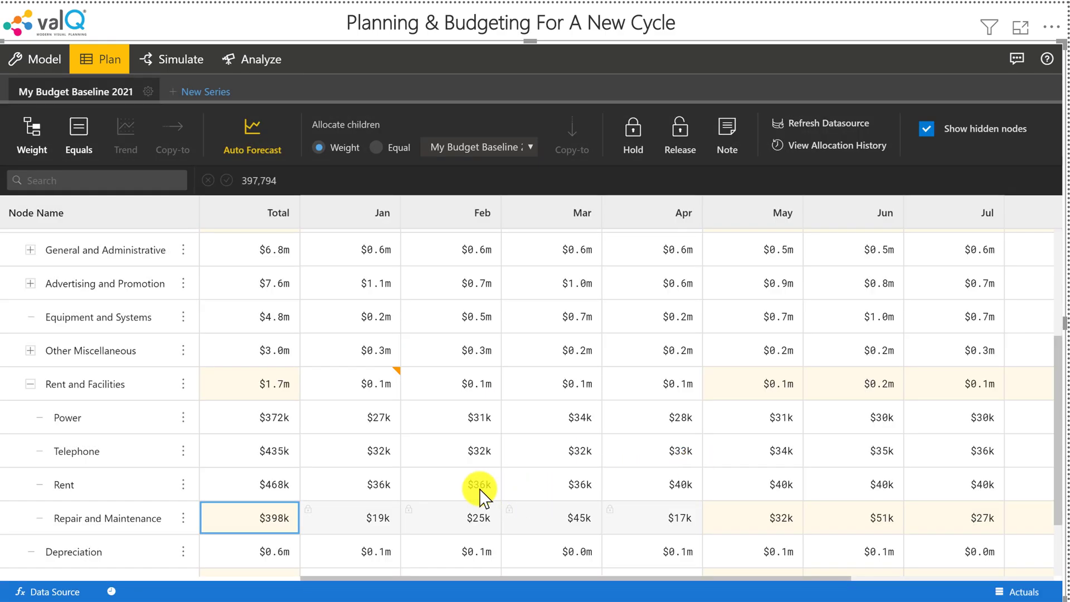
Step: Restore the allocation history to the Services step, returning Rent and Facilities to $1.5m and Rent to $428k
{"action": "left_click", "coordinate": [537, 315]}
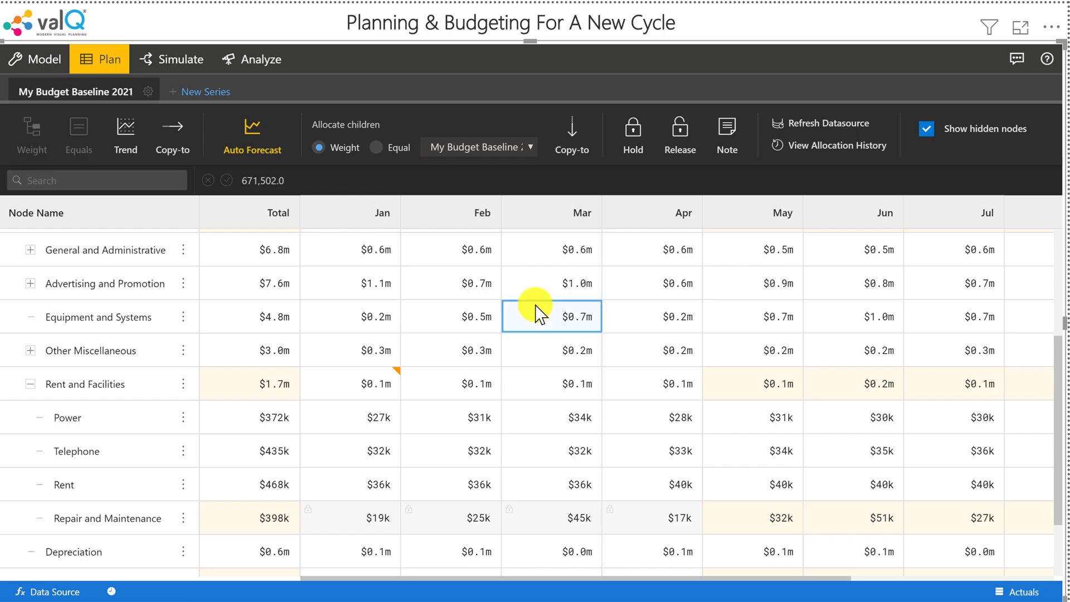
{"action": "left_click", "coordinate": [812, 148]}
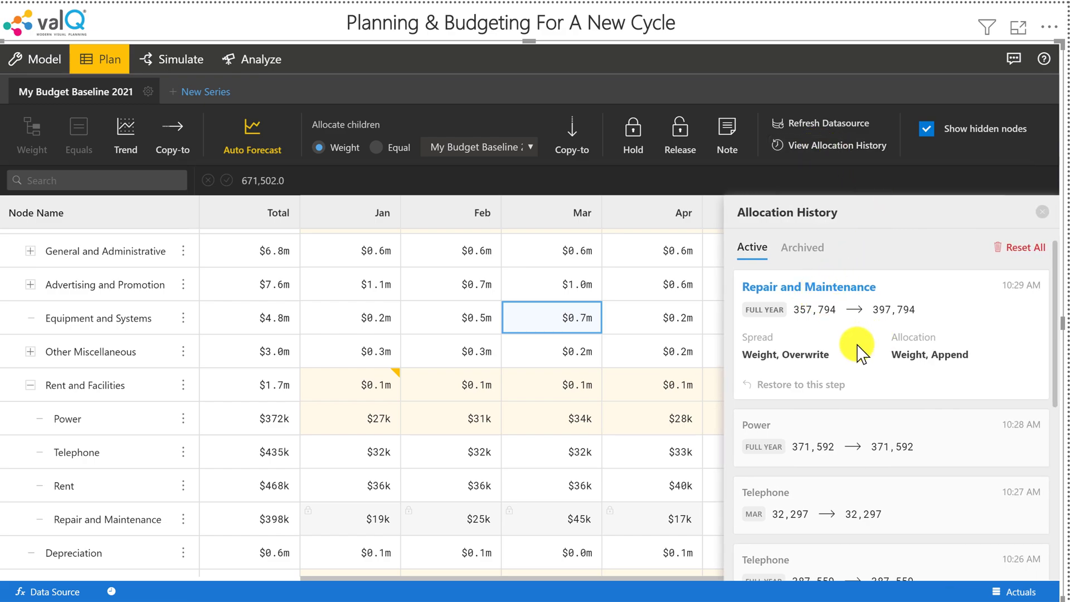
{"action": "scroll", "coordinate": [858, 351], "scroll_direction": "down", "scroll_amount": 2}
{"action": "scroll", "coordinate": [861, 354], "scroll_direction": "down", "scroll_amount": 5}
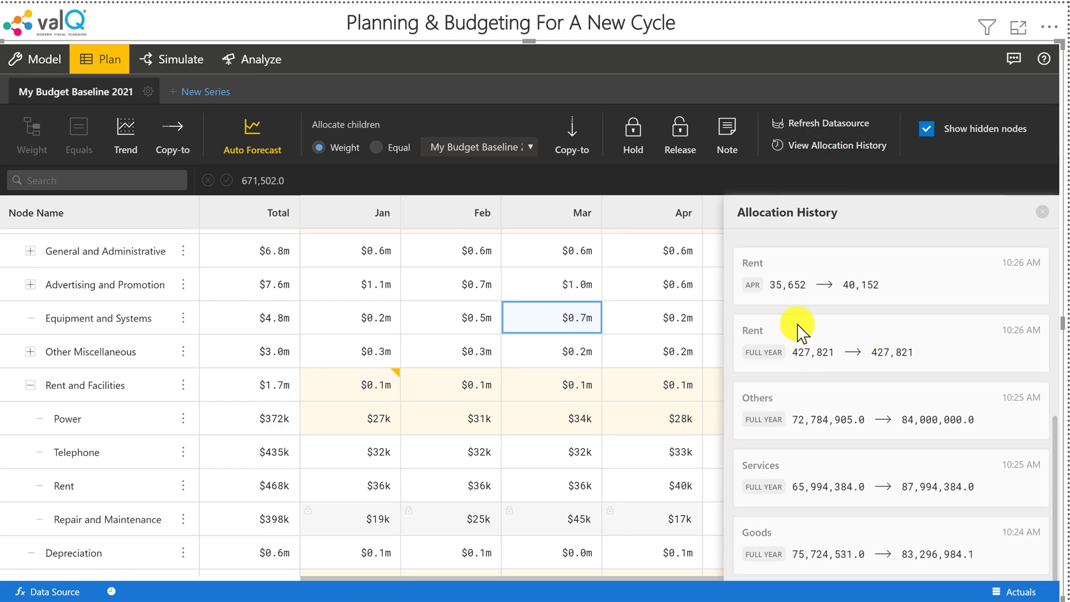
{"action": "left_click", "coordinate": [802, 272]}
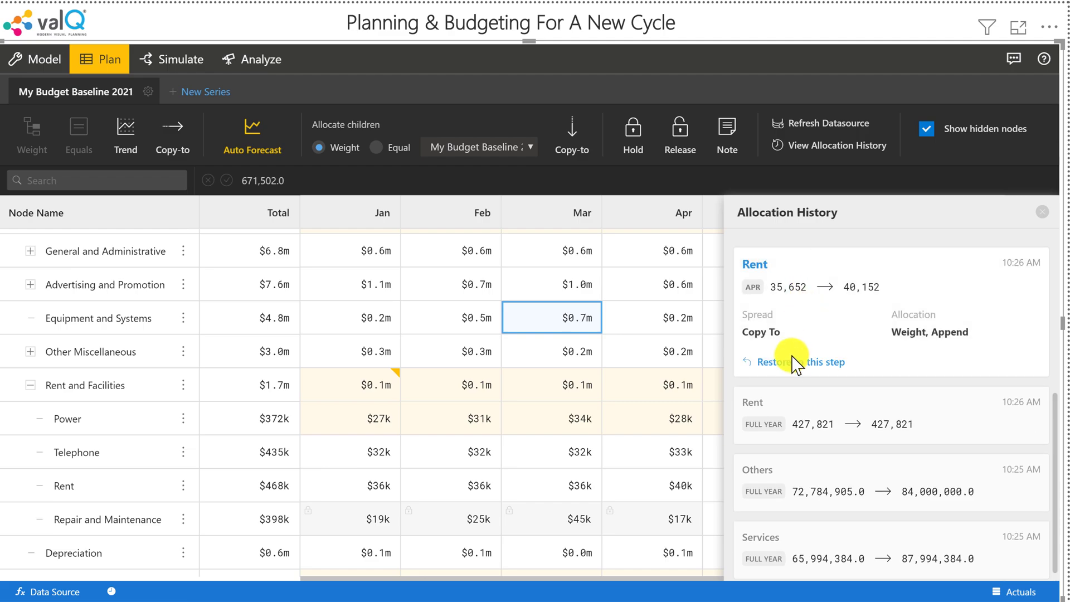
{"action": "scroll", "coordinate": [824, 472], "scroll_direction": "down", "scroll_amount": 2}
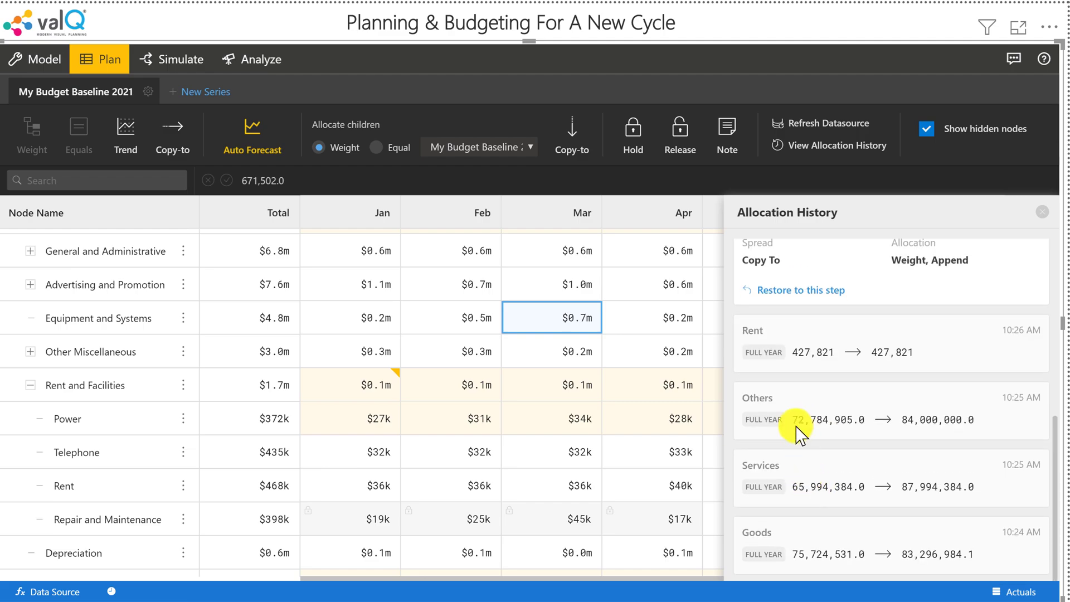
{"action": "left_click", "coordinate": [814, 469]}
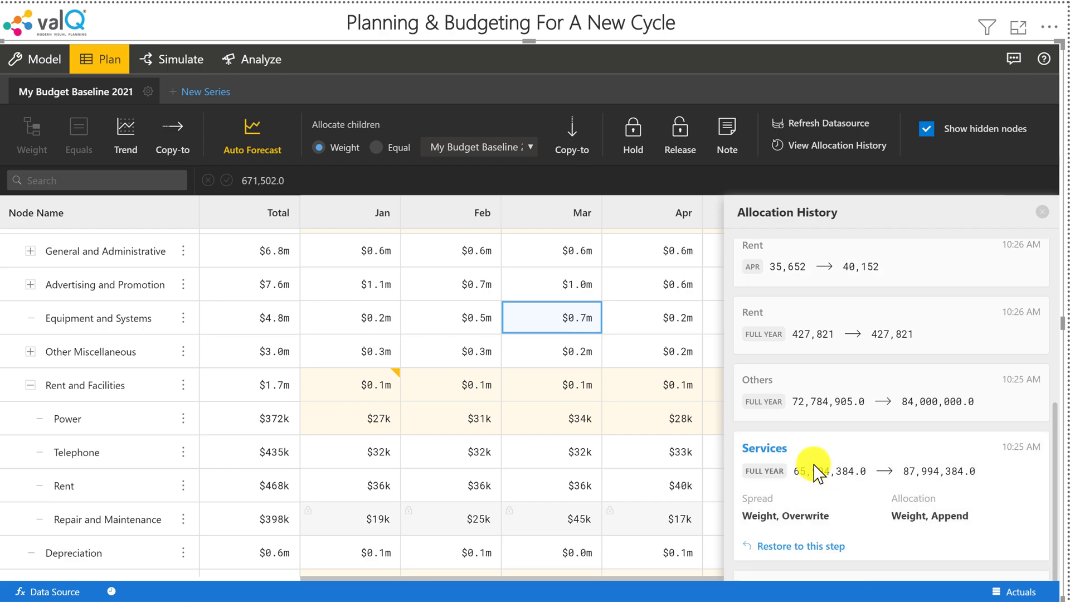
{"action": "left_click", "coordinate": [798, 552]}
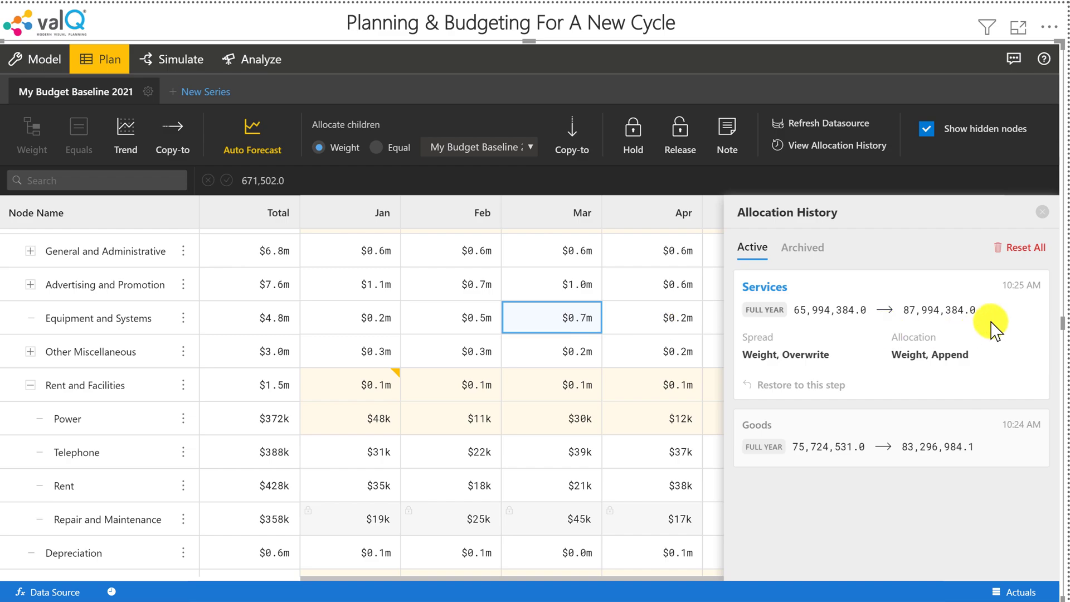
{"action": "left_click", "coordinate": [1041, 214]}
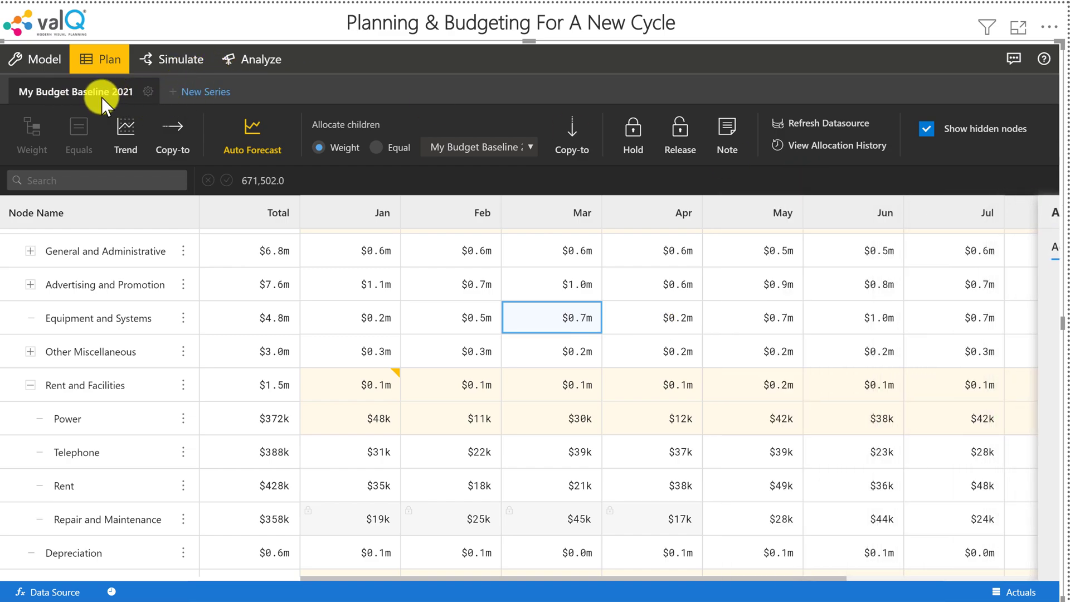
Step: Create a series named 'Additional' based on My Budget Baseline 2021
{"action": "left_click", "coordinate": [210, 92]}
{"action": "left_click", "coordinate": [443, 379]}
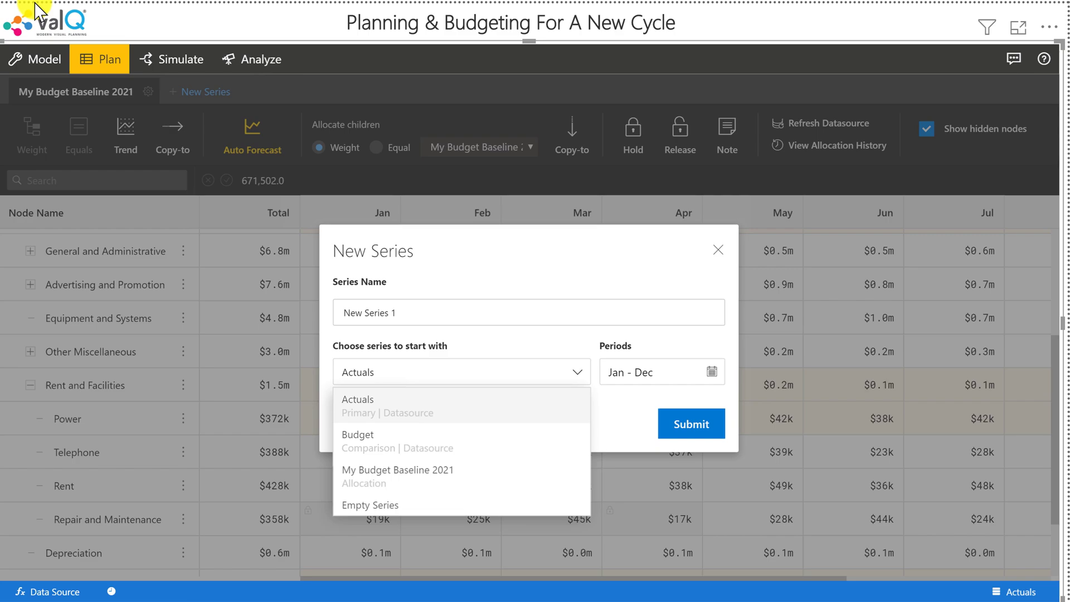
{"action": "left_click", "coordinate": [390, 479]}
{"action": "left_click_drag", "start_coordinate": [413, 311], "coordinate": [315, 319]}
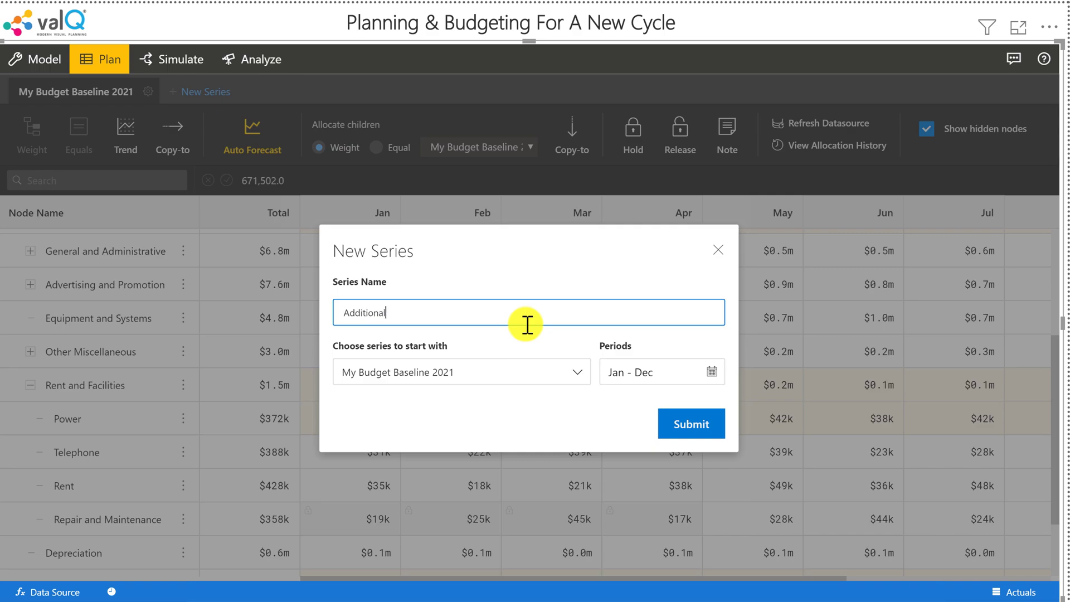
{"action": "type", "text": "Additional"}
{"action": "left_click", "coordinate": [696, 437]}
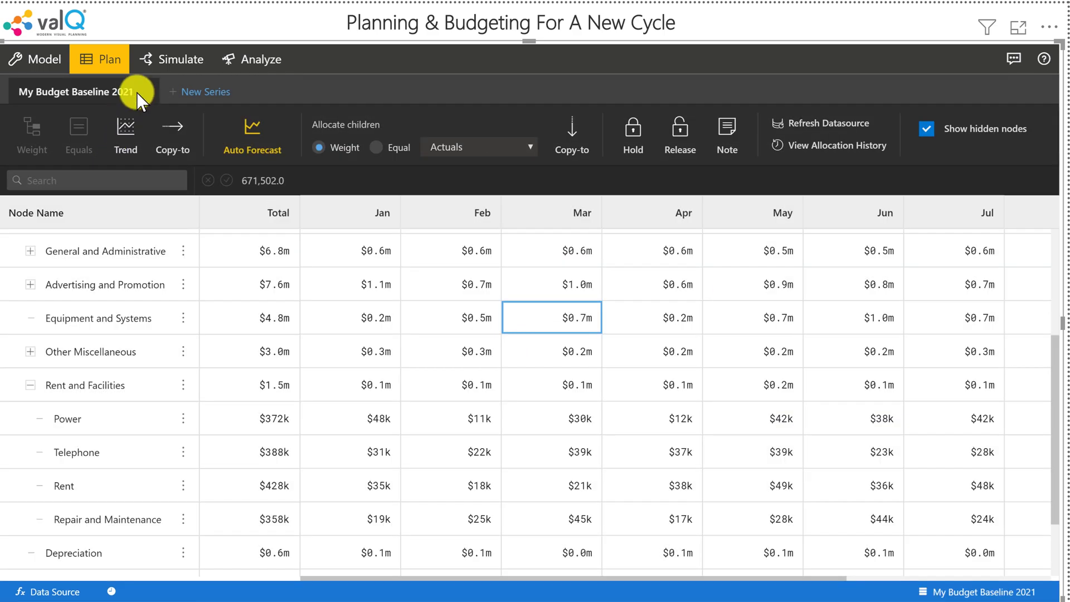
Step: Simulate My Budget Baseline 2021 against Actuals, then open the Variance Analysis table
{"action": "left_click", "coordinate": [181, 60]}
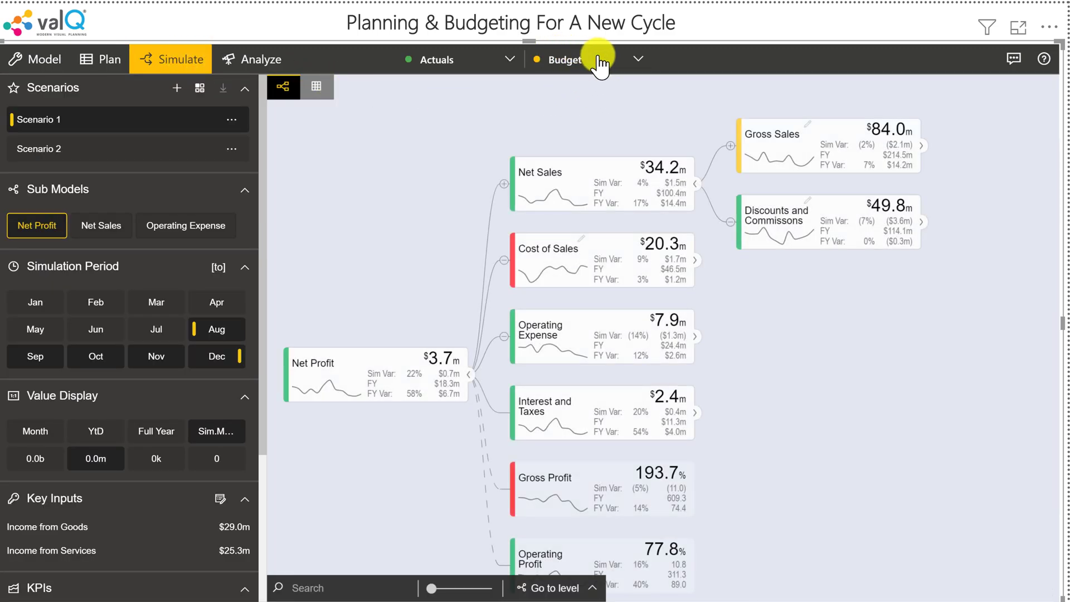
{"action": "left_click", "coordinate": [601, 61]}
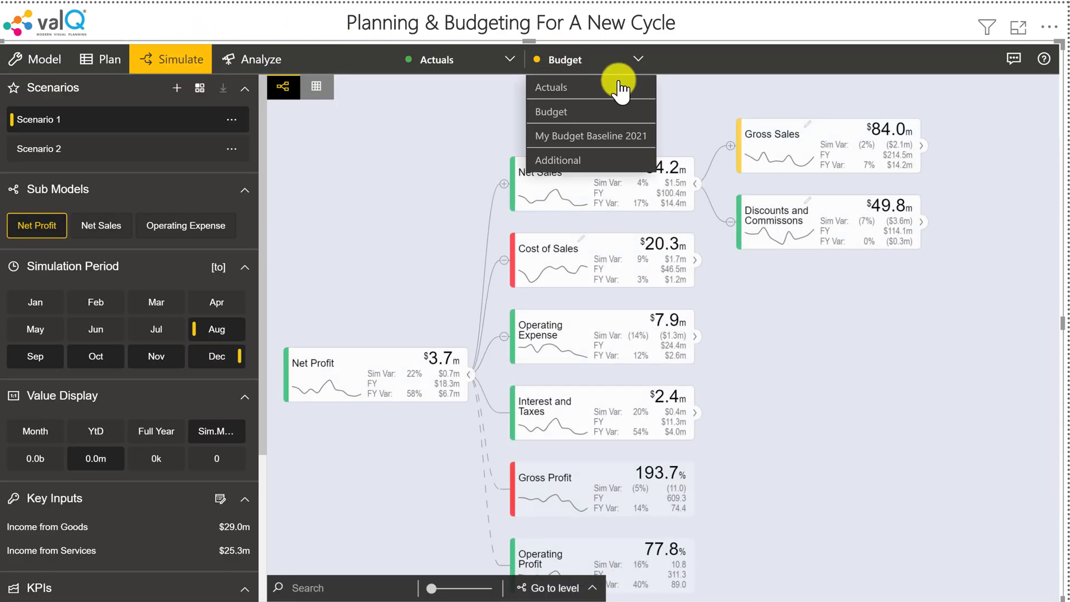
{"action": "left_click", "coordinate": [443, 59]}
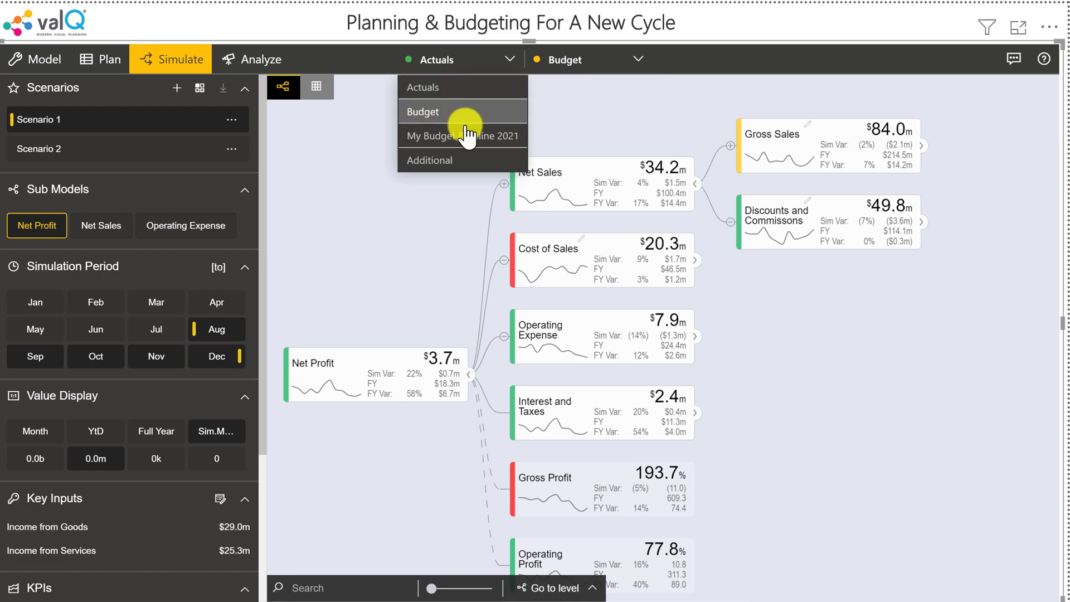
{"action": "left_click", "coordinate": [467, 136]}
{"action": "left_click", "coordinate": [568, 62]}
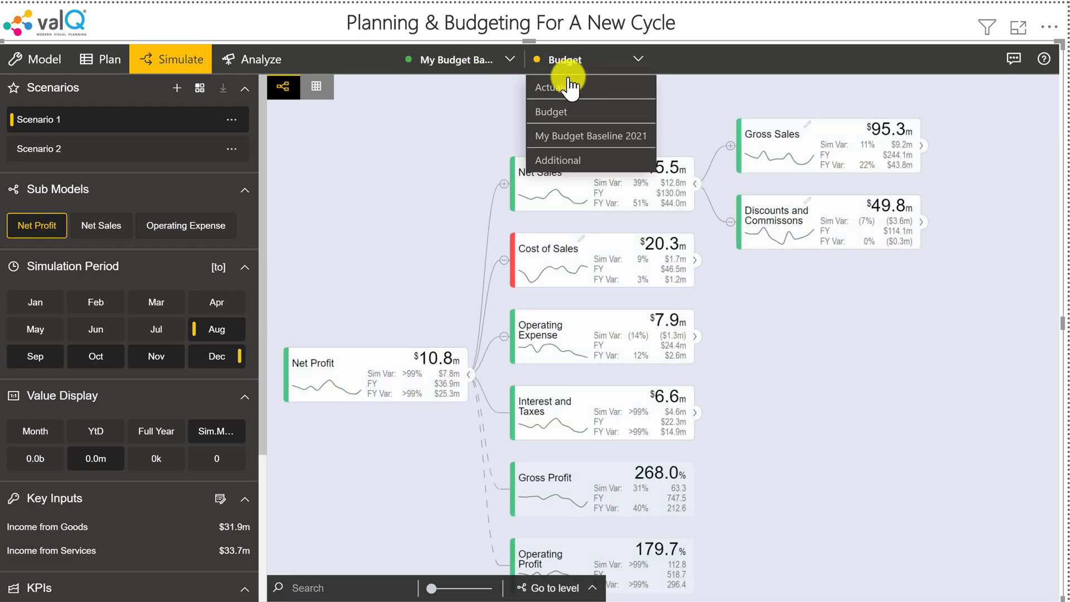
{"action": "left_click", "coordinate": [568, 87]}
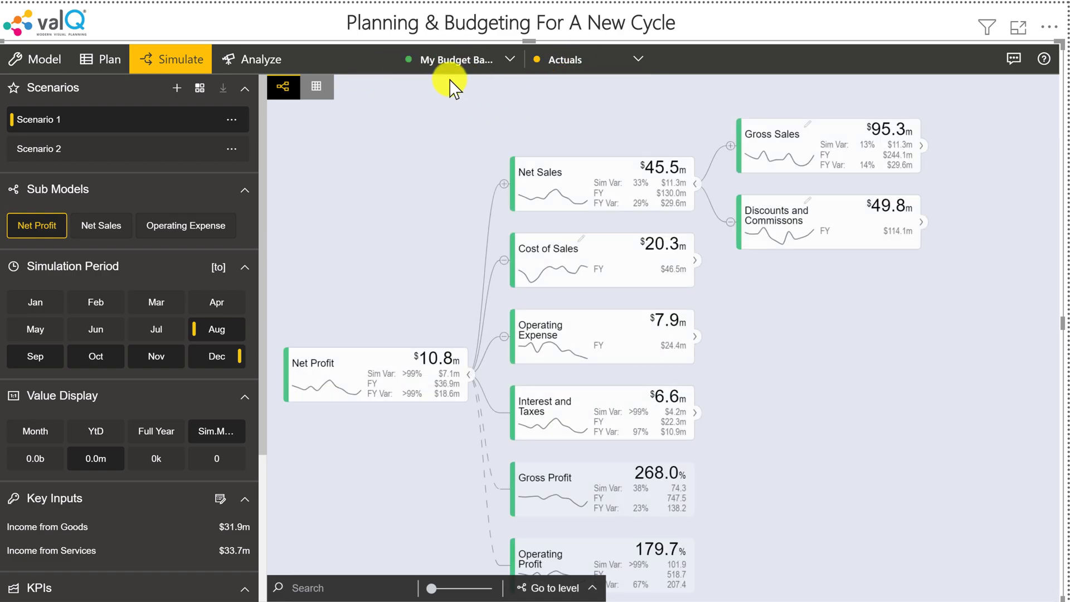
{"action": "left_click", "coordinate": [251, 59]}
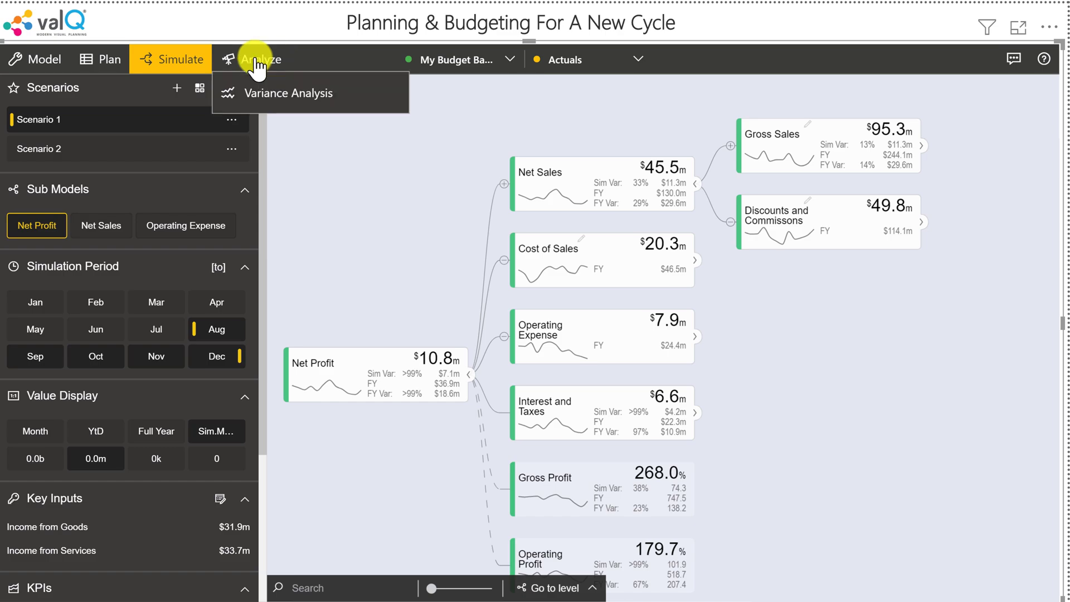
{"action": "left_click", "coordinate": [263, 96]}
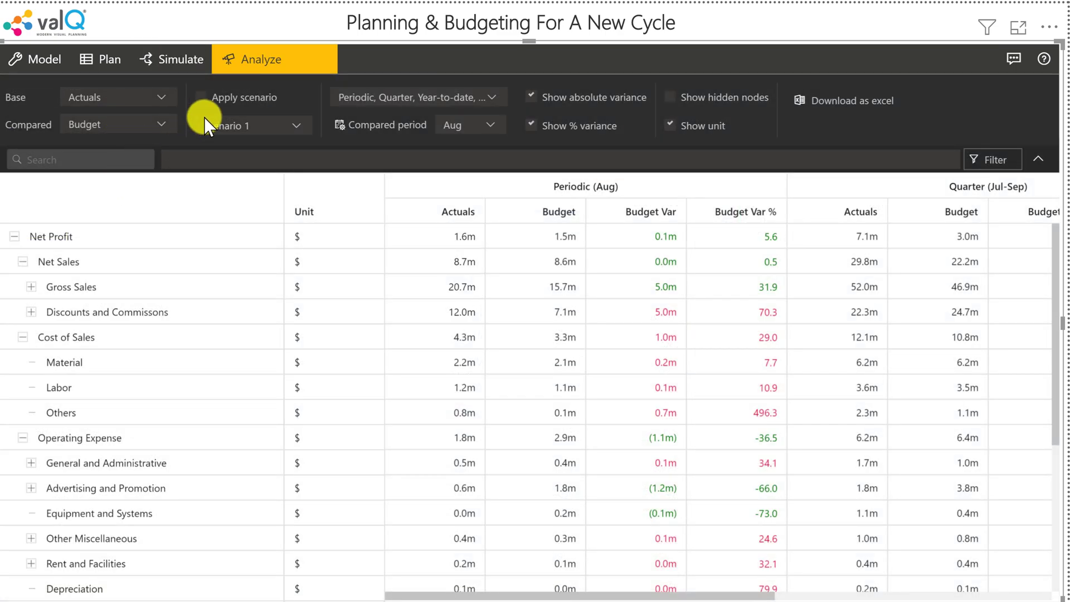
Step: Use My Budget Baseline 2021 as the variance base, then go back to the Plan grid
{"action": "left_click", "coordinate": [148, 101]}
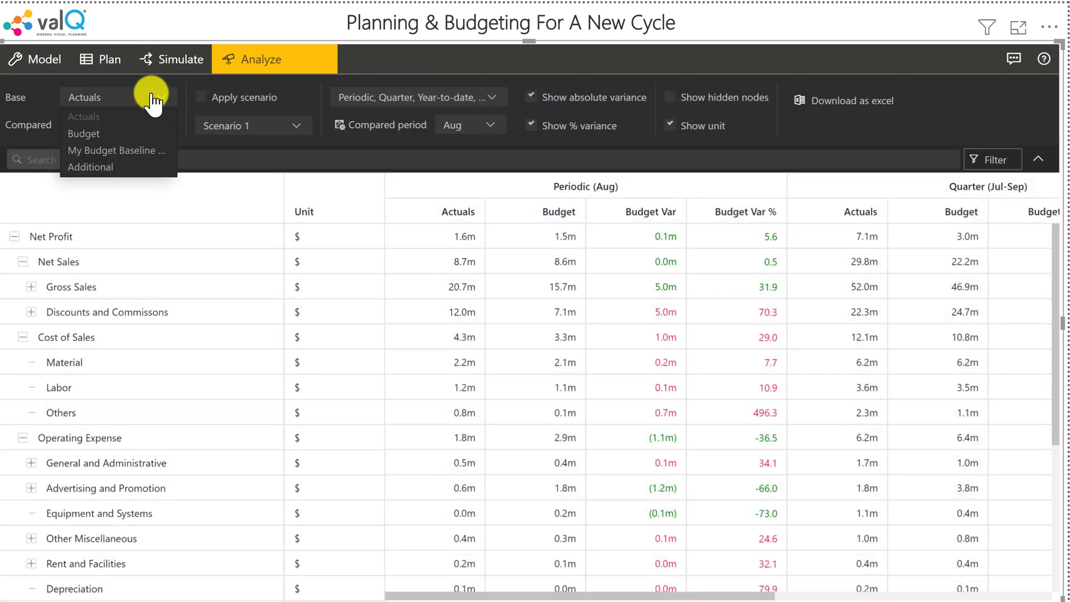
{"action": "left_click", "coordinate": [106, 147]}
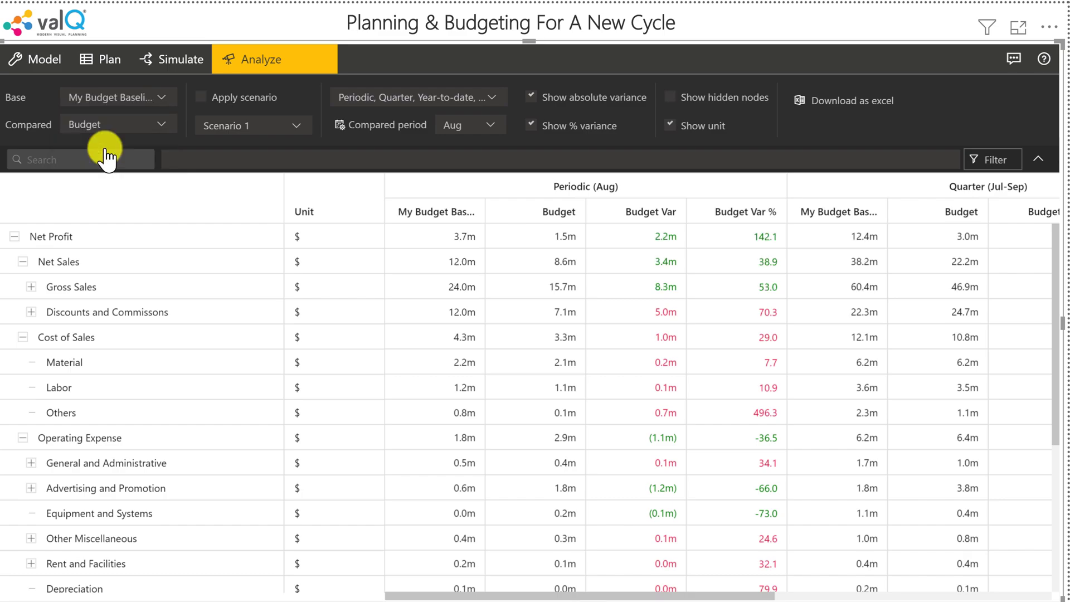
{"action": "left_click", "coordinate": [99, 61]}
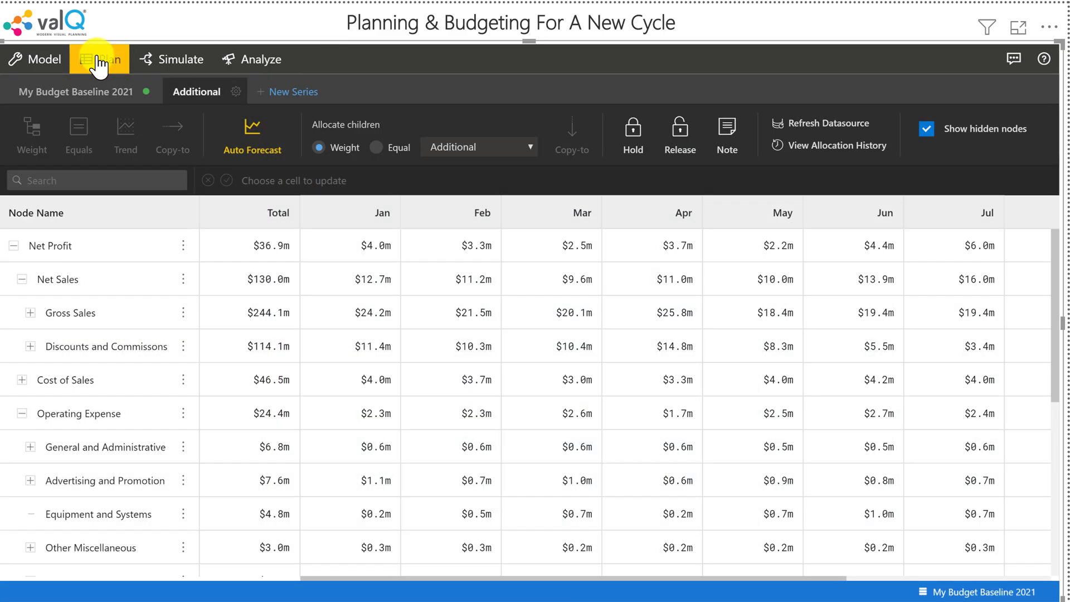